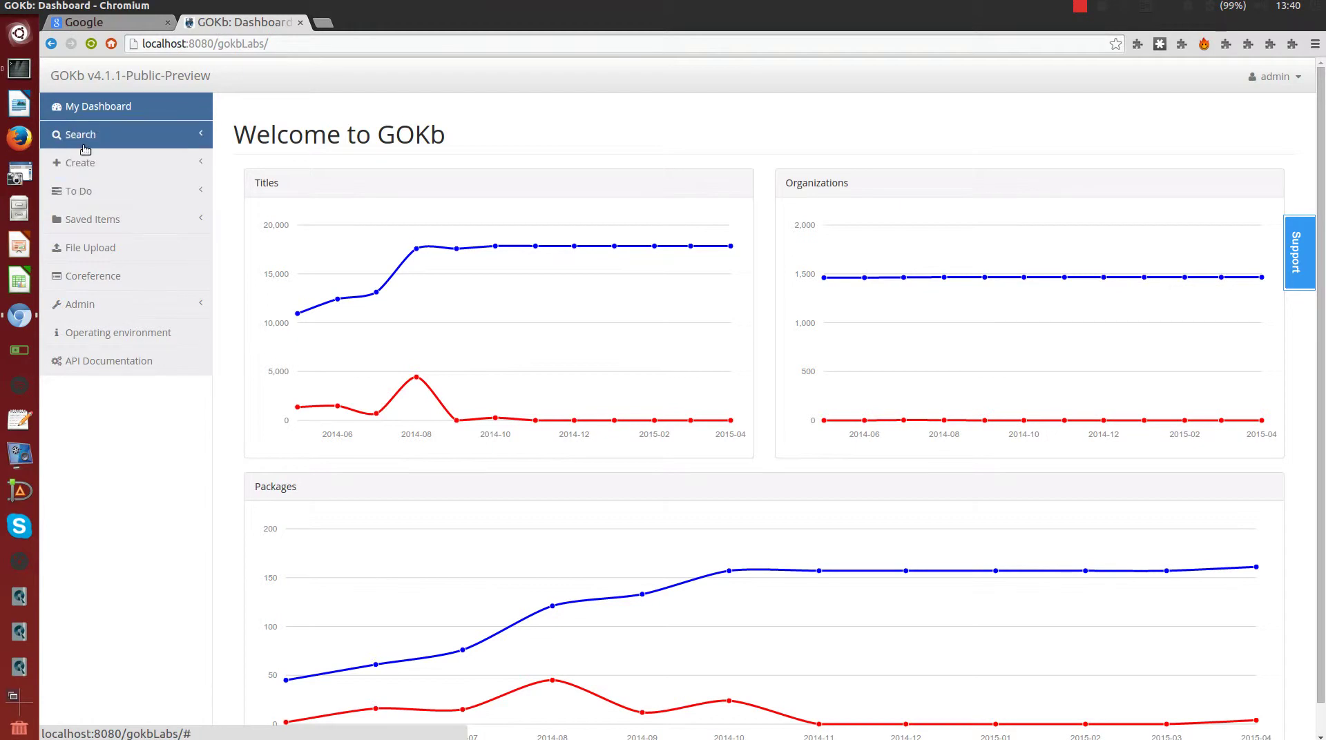
- Open the DS Categories record list and the DS Criterion record list to review both
{"action": "left_click", "coordinate": [84, 146]}
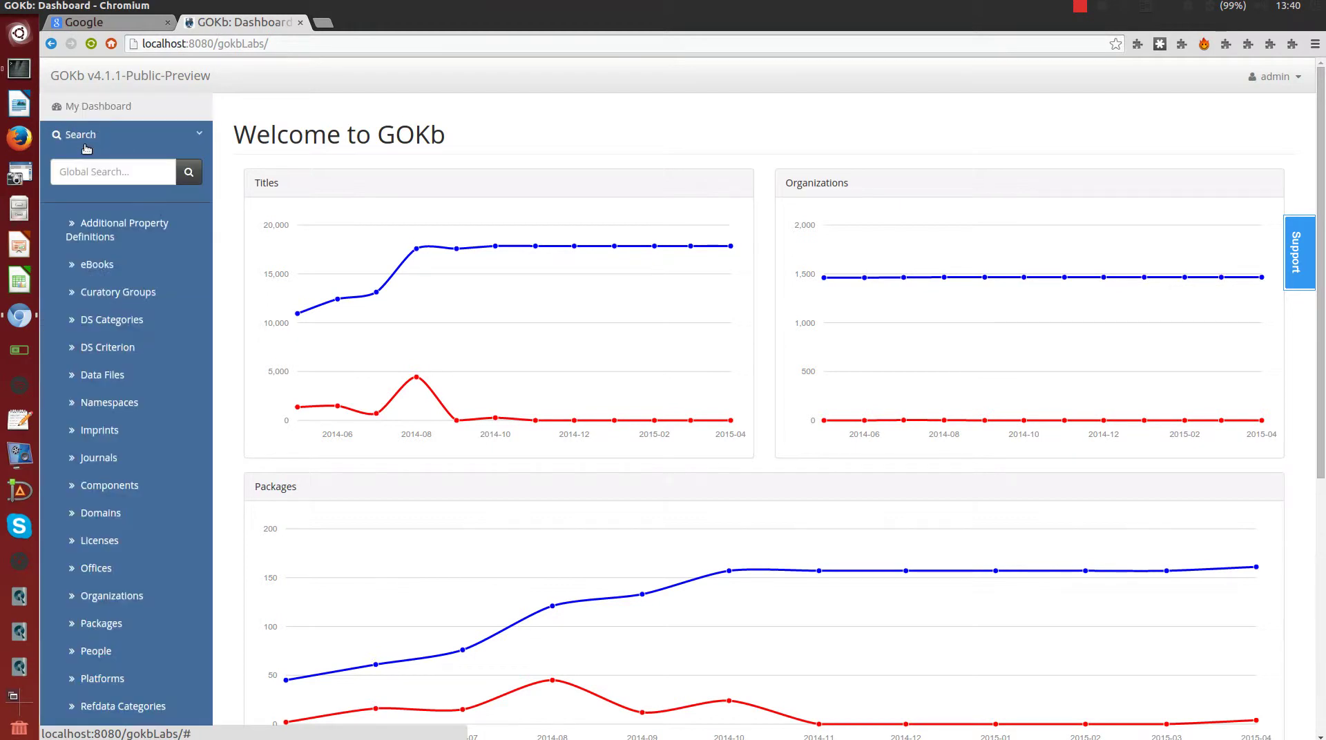
{"action": "left_click", "coordinate": [94, 321]}
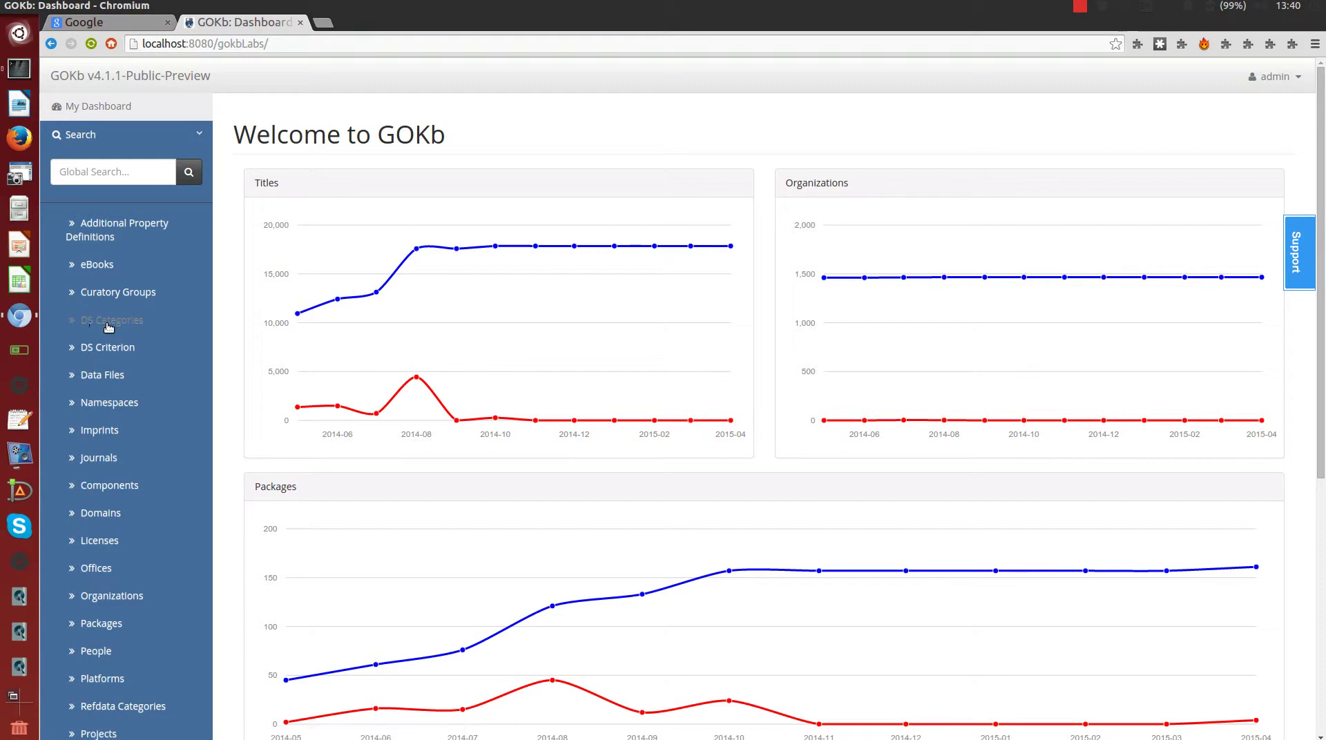
{"action": "left_click", "coordinate": [107, 323]}
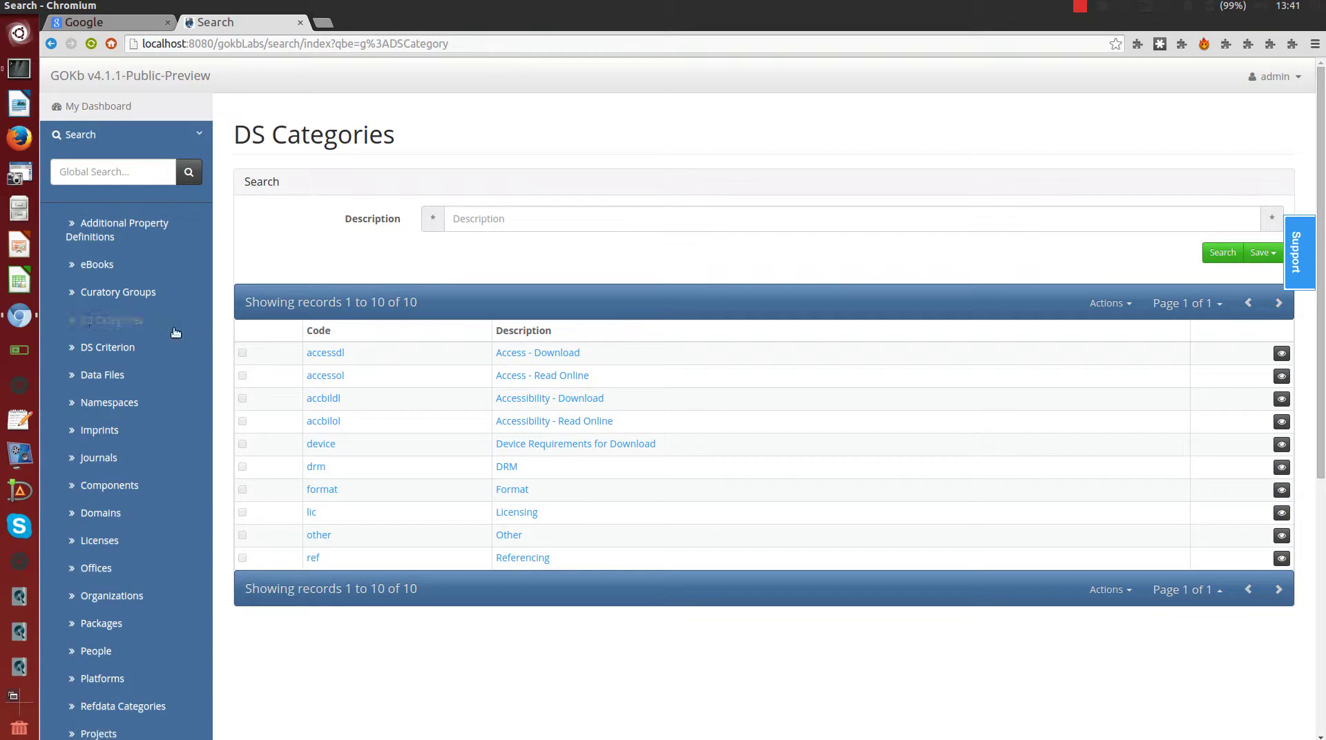
{"action": "left_click", "coordinate": [116, 351]}
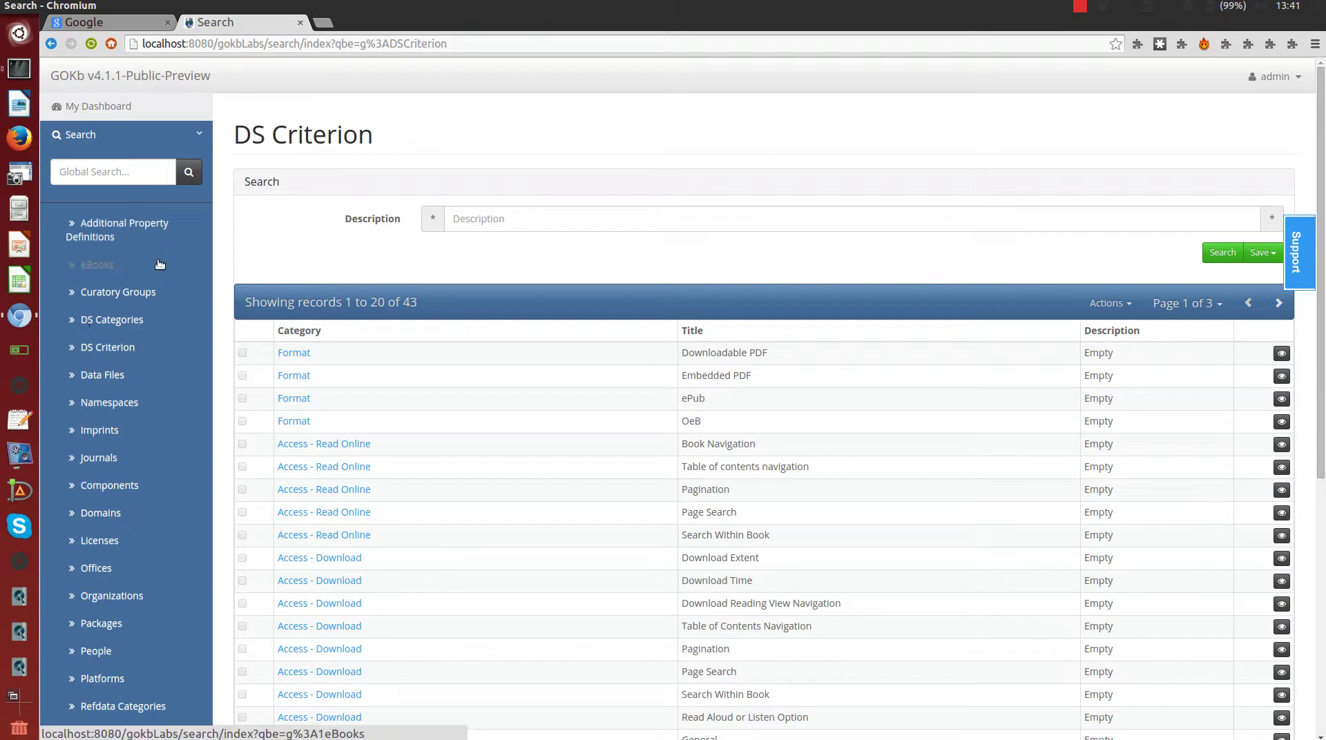
- View the eBooks record list, and run the saved search named eBooks to list the ebook packages
{"action": "left_click", "coordinate": [103, 270]}
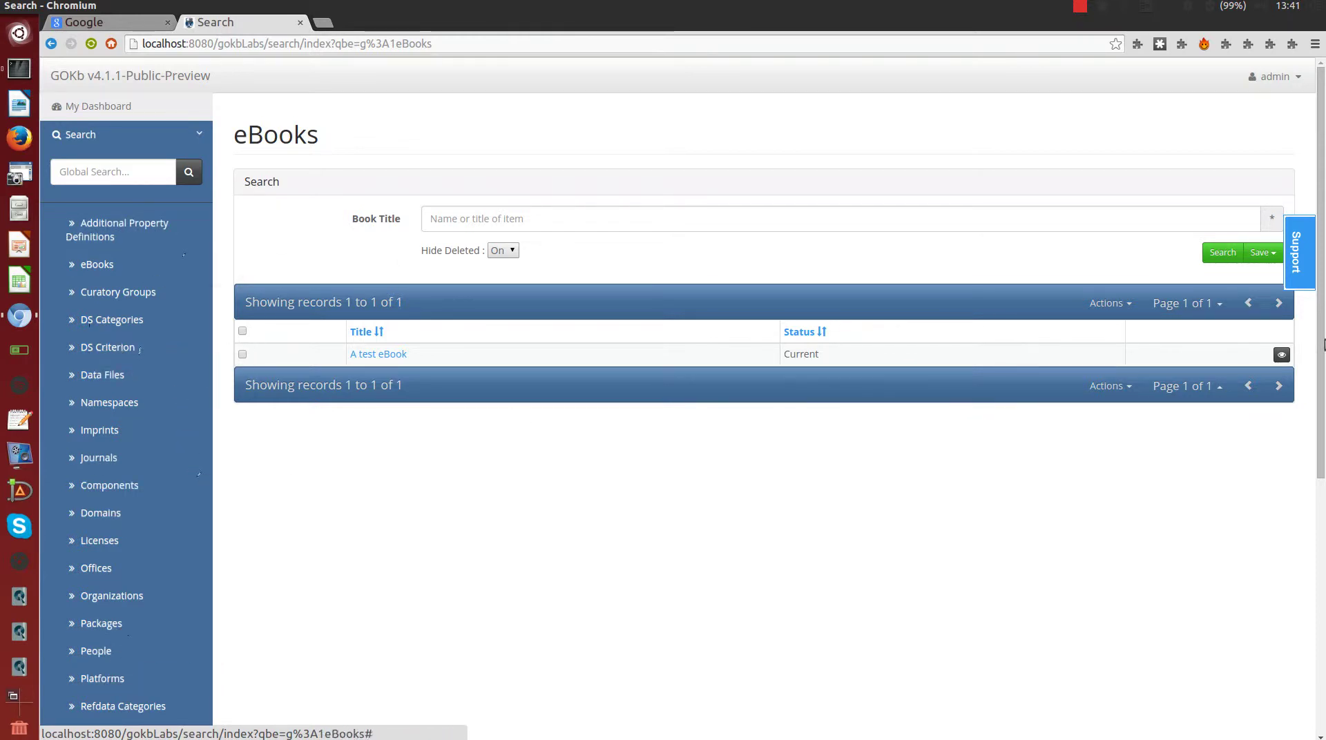
{"action": "scroll", "coordinate": [1322, 412], "scroll_direction": "down", "scroll_amount": 3}
{"action": "scroll", "coordinate": [1322, 412], "scroll_direction": "down", "scroll_amount": 2}
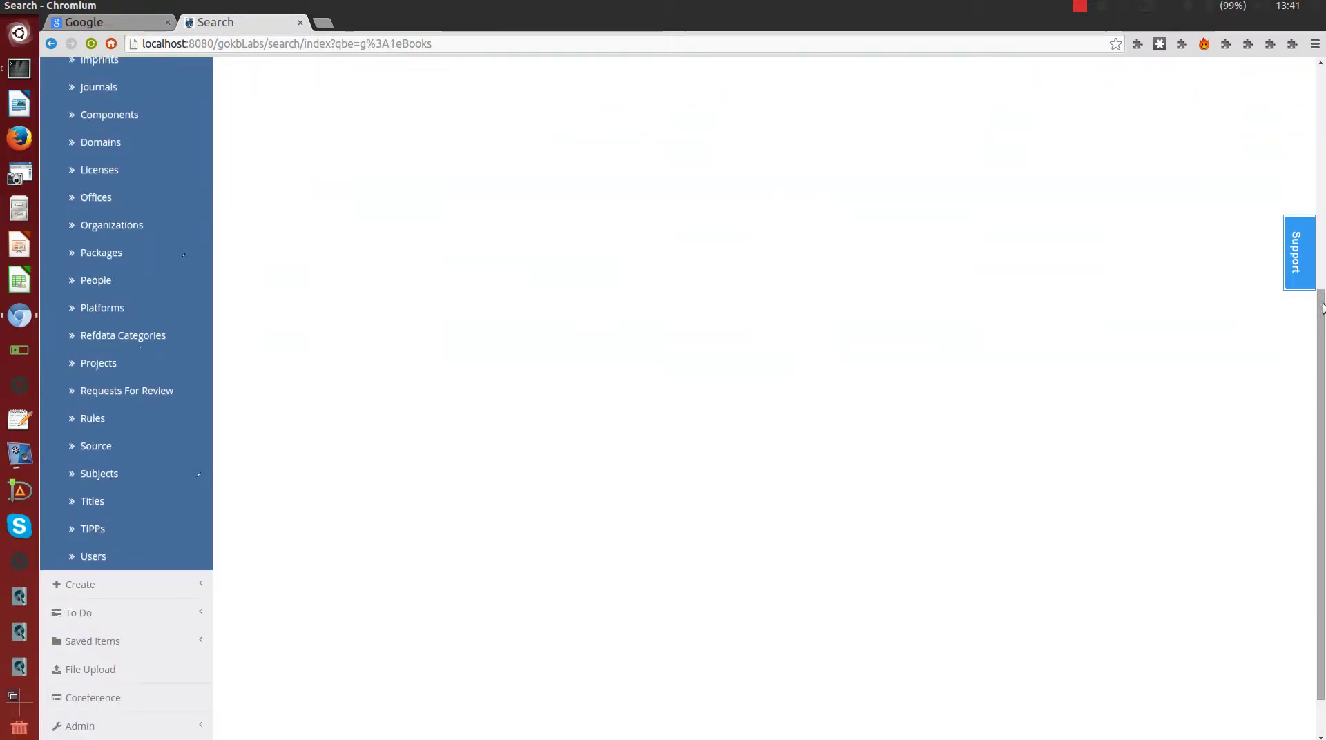
{"action": "scroll", "coordinate": [1322, 428], "scroll_direction": "down", "scroll_amount": 1}
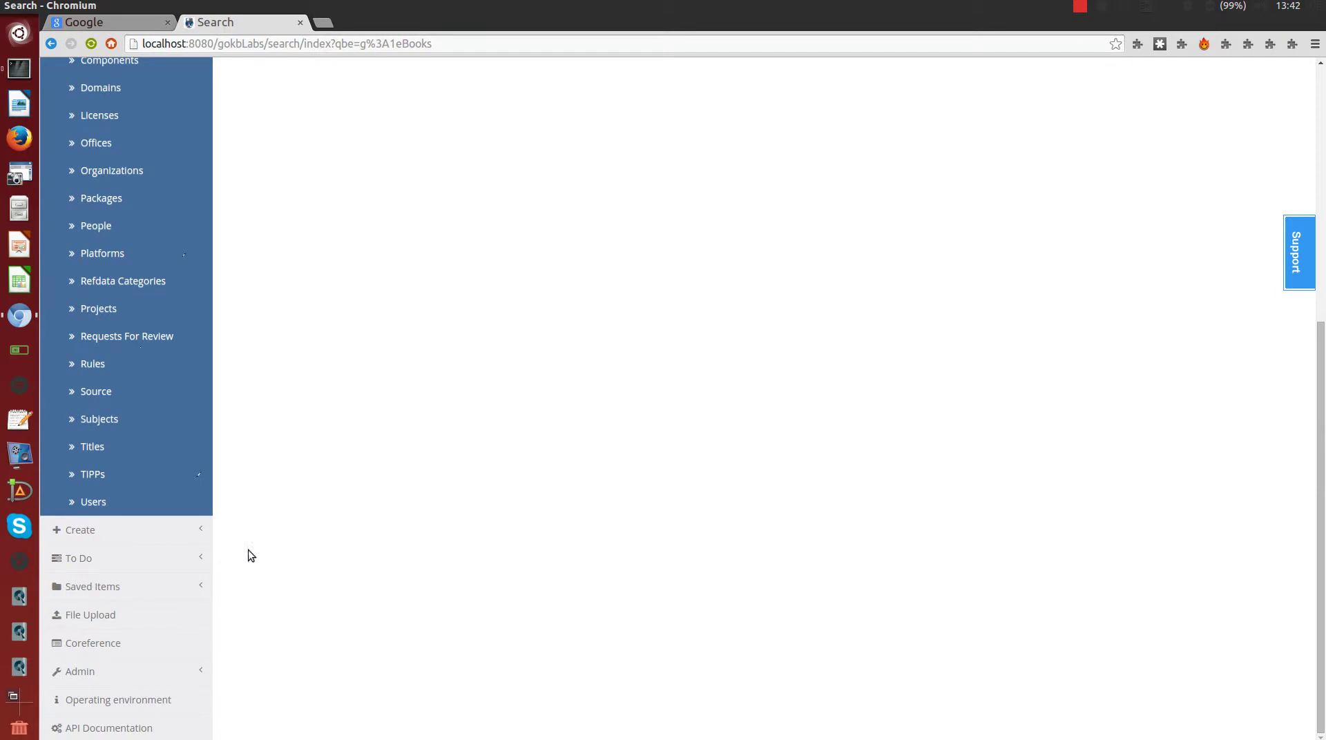
{"action": "left_click", "coordinate": [107, 586]}
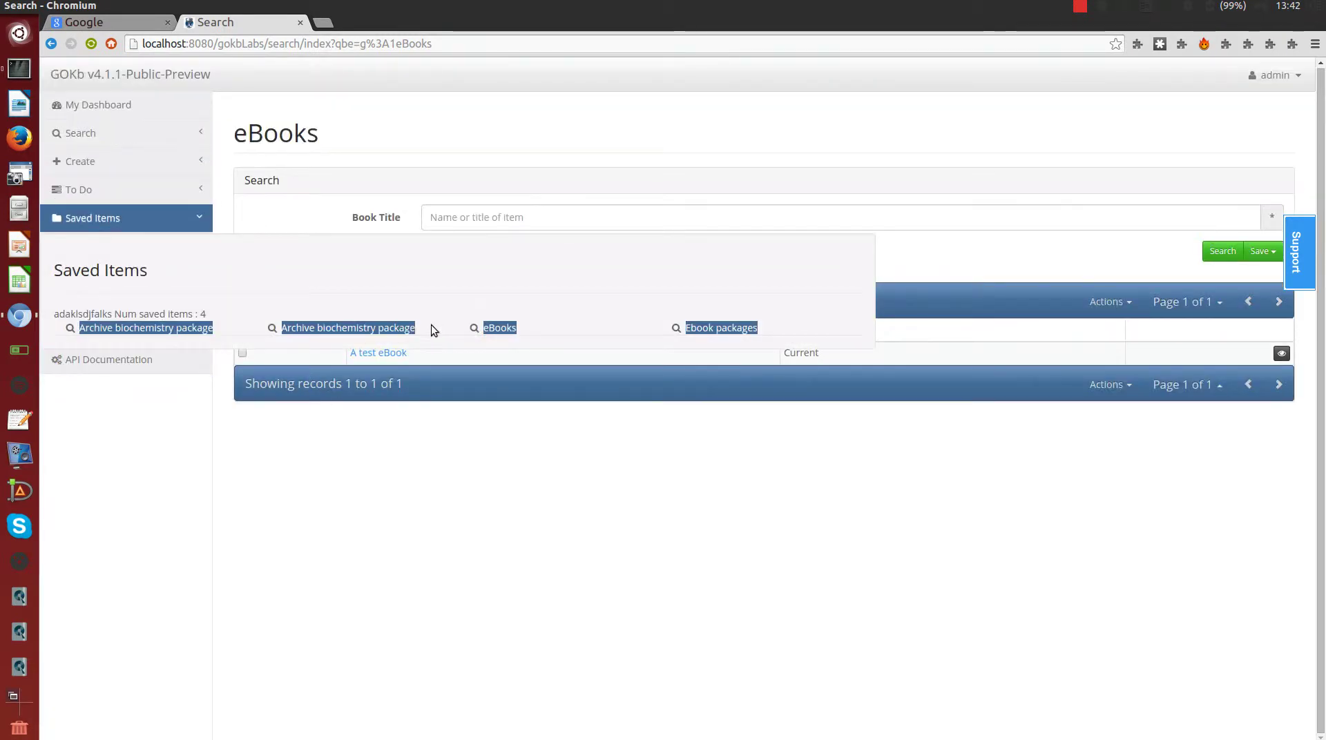
{"action": "left_click", "coordinate": [499, 329]}
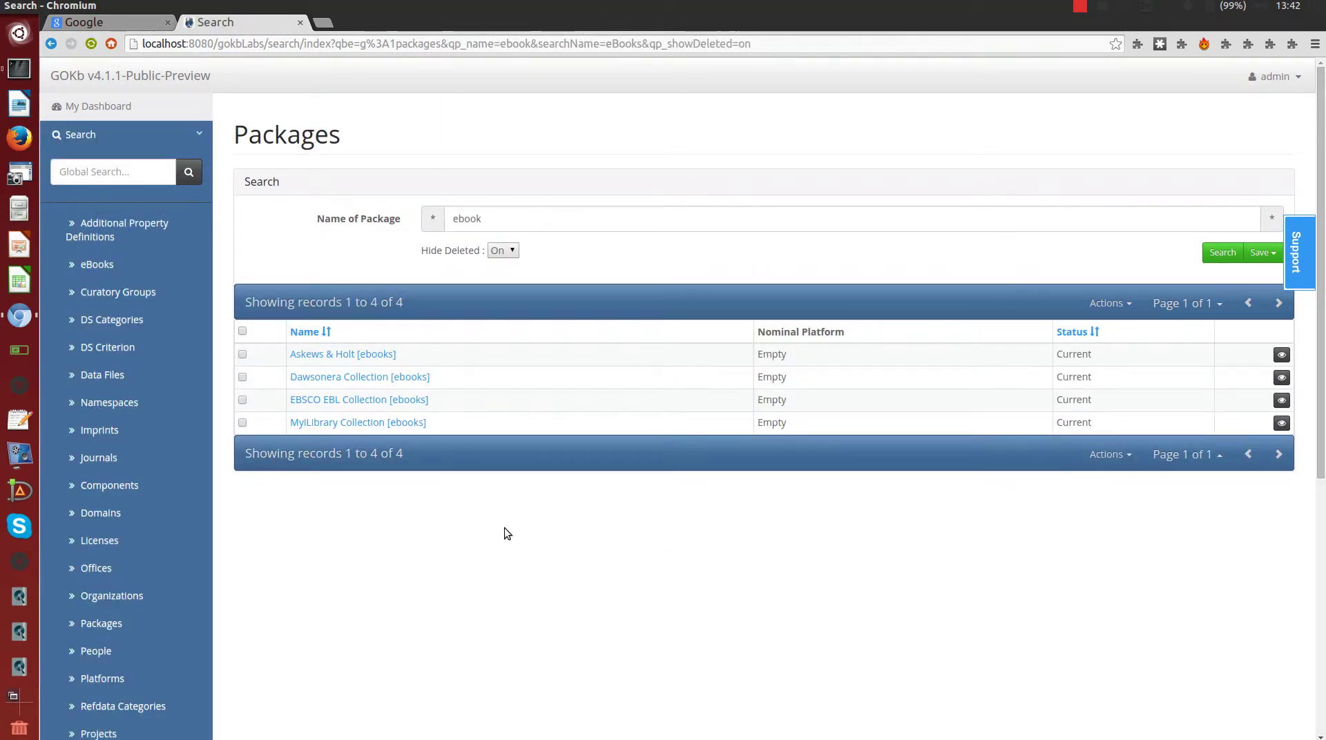
- Open the quick view of the Askews & Holt [ebooks] package and show its Decision Support criteria
{"action": "left_click", "coordinate": [1281, 356]}
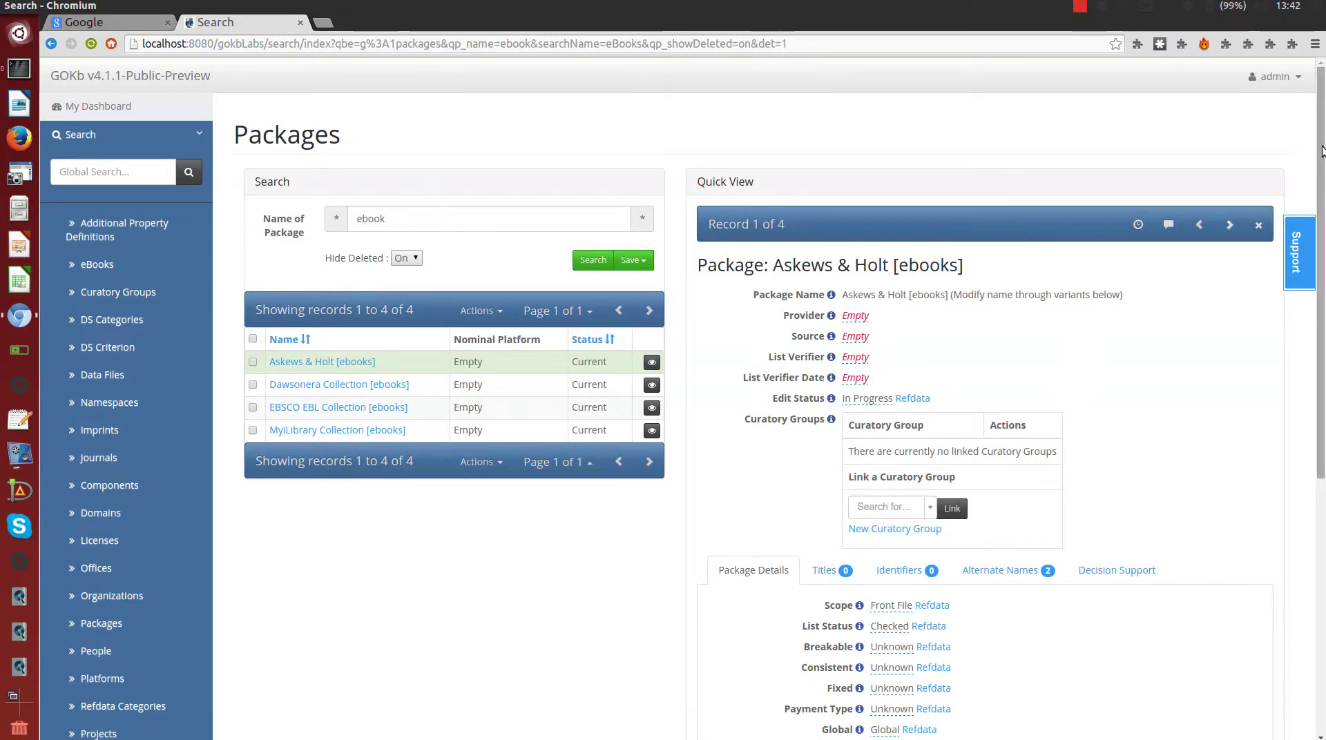
{"action": "mouse_move", "coordinate": [1320, 150]}
{"action": "left_mouse_down"}
{"action": "mouse_move", "coordinate": [1319, 269]}
{"action": "mouse_move", "coordinate": [1318, 174]}
{"action": "left_mouse_up"}
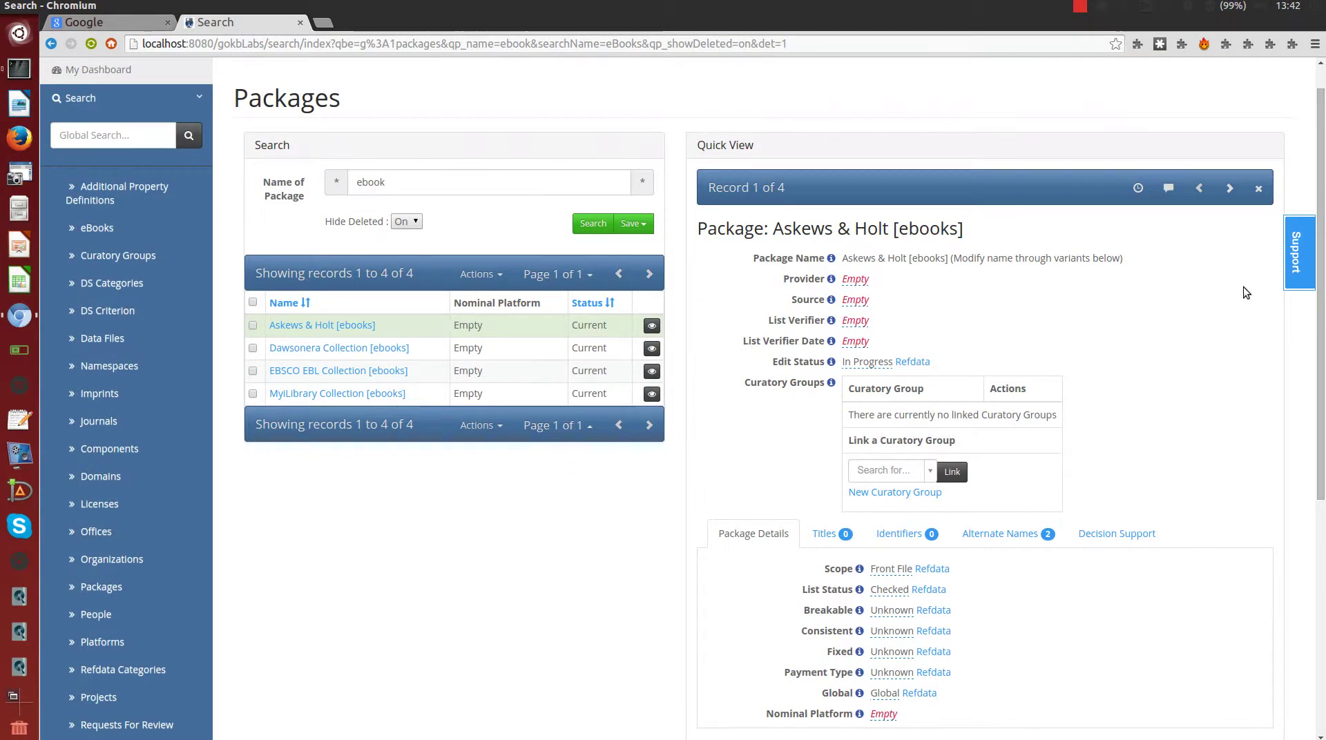
{"action": "scroll", "coordinate": [1321, 225], "scroll_direction": "down", "scroll_amount": 3}
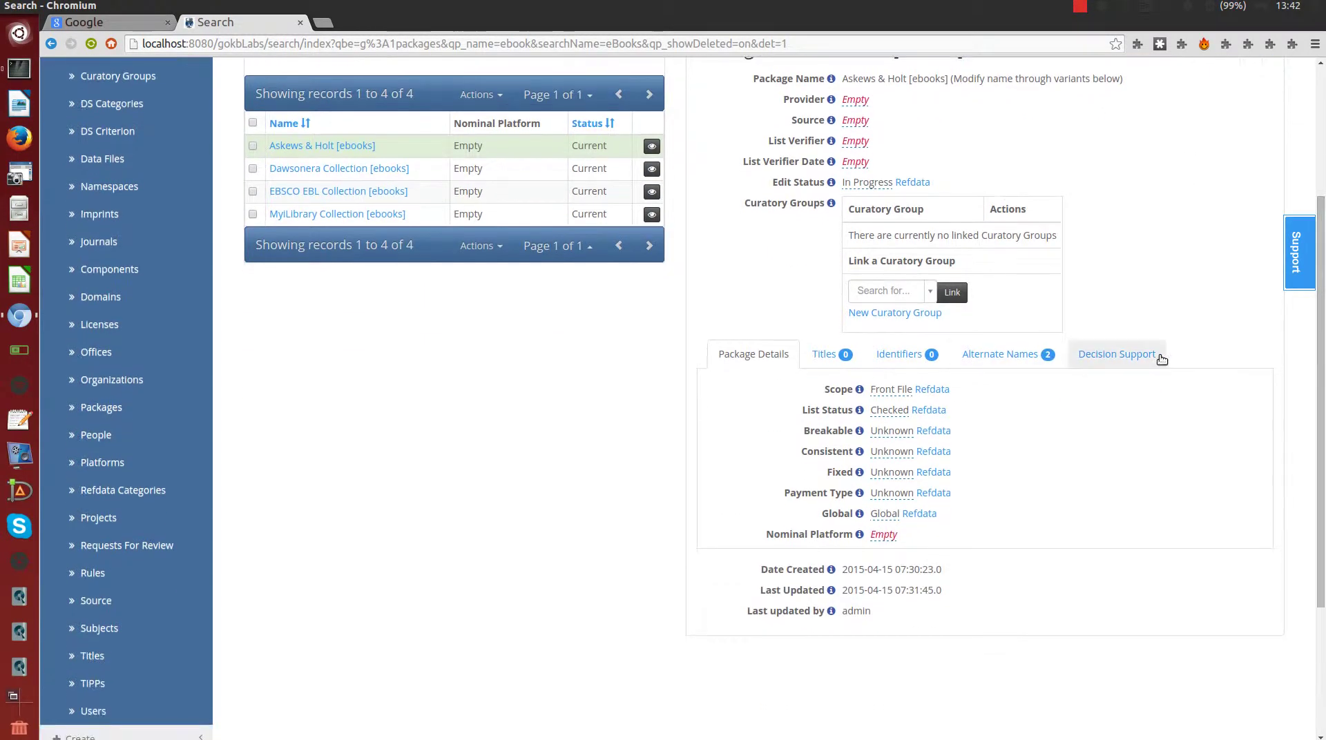
{"action": "left_click", "coordinate": [1126, 356]}
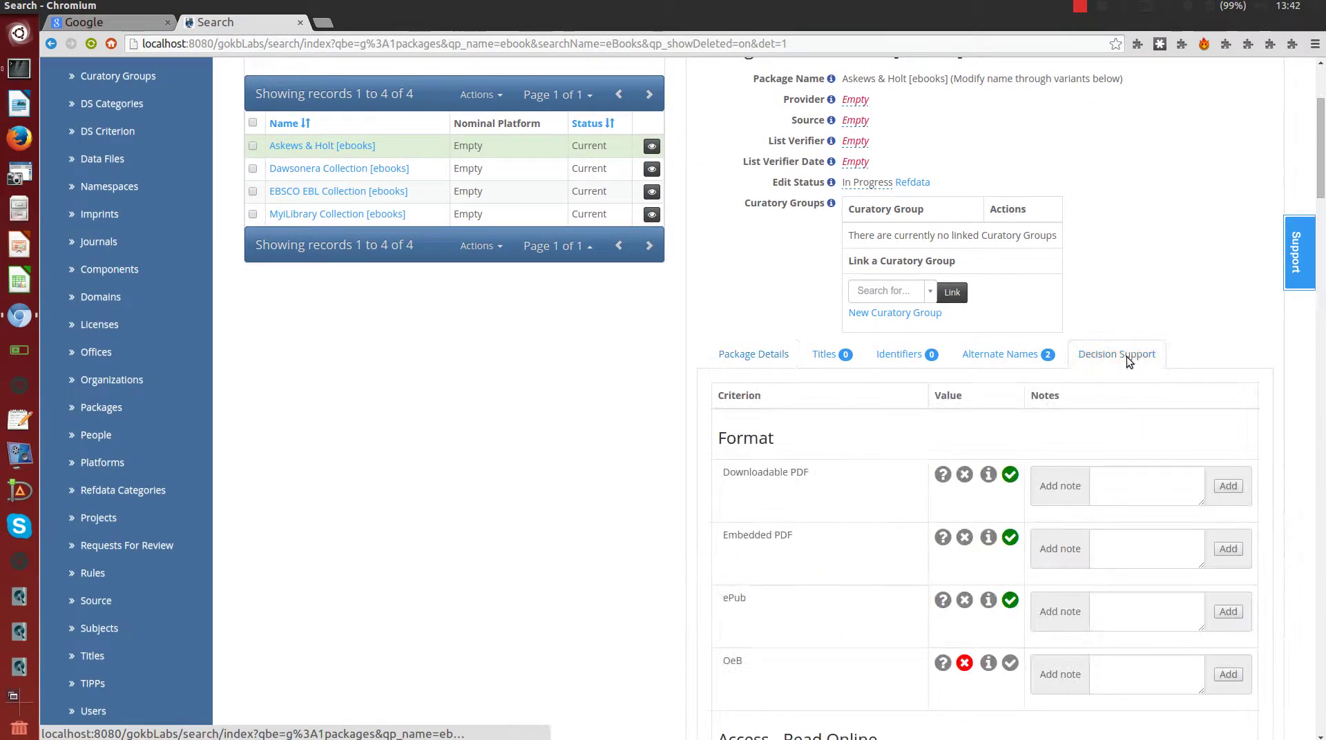
{"action": "scroll", "coordinate": [1321, 154], "scroll_direction": "down", "scroll_amount": 3}
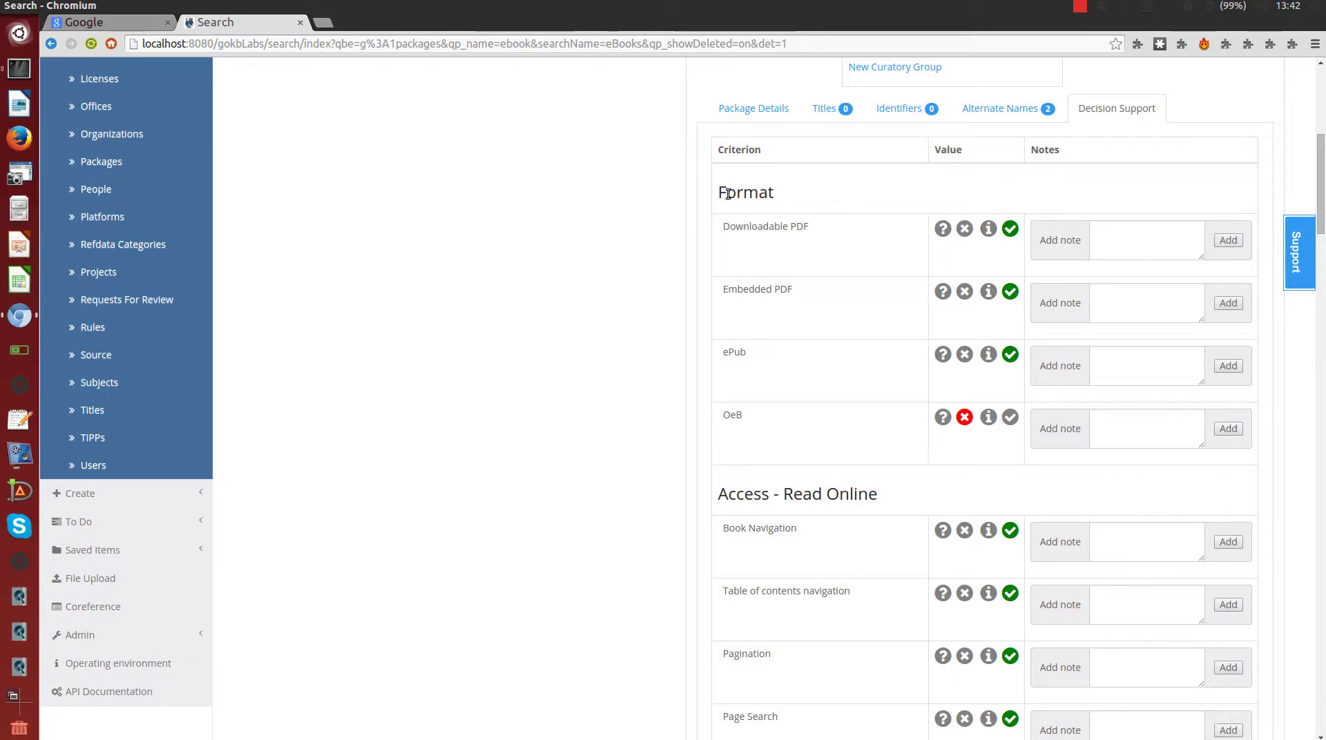
- Examine the Downloadable PDF criterion under Format and the General note under Device Requirements for Download
{"action": "left_click_drag", "start_coordinate": [723, 231], "coordinate": [775, 228]}
{"action": "left_click", "coordinate": [775, 228]}
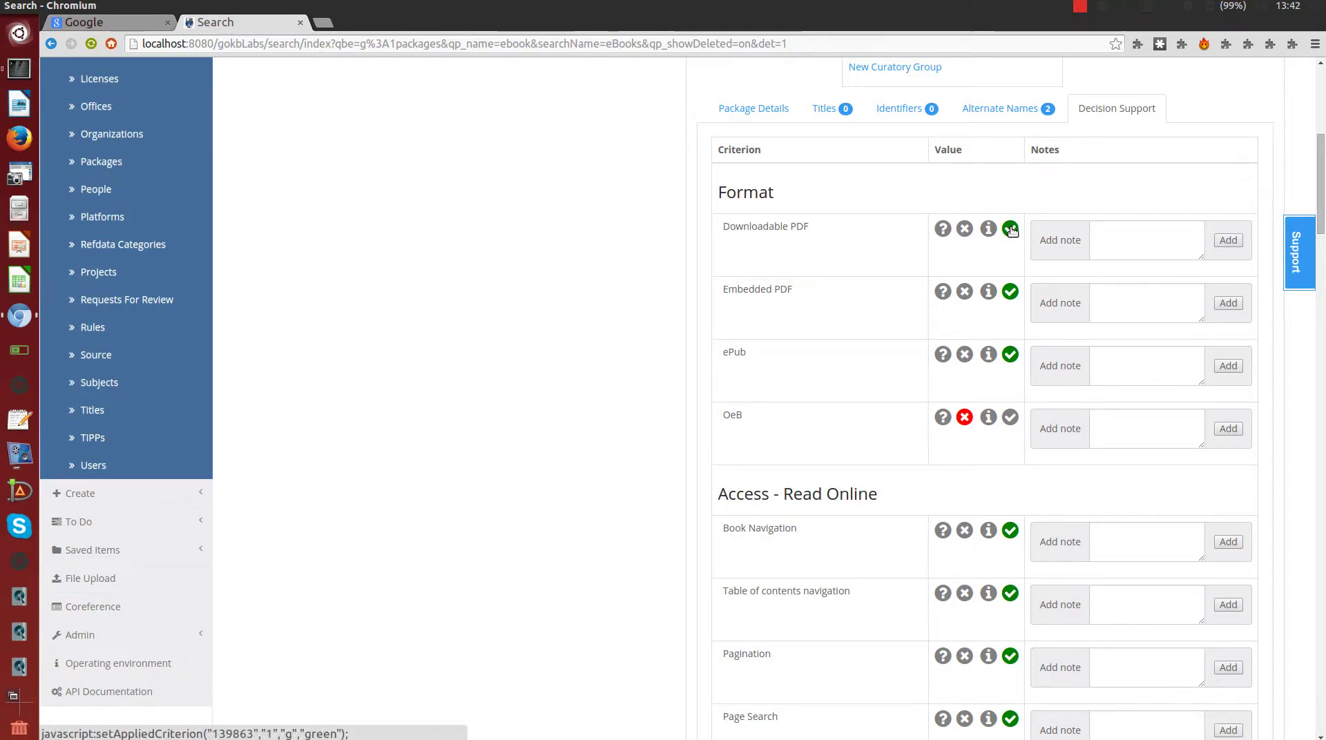
{"action": "left_click", "coordinate": [1322, 293]}
{"action": "scroll", "coordinate": [1322, 294], "scroll_direction": "down", "scroll_amount": 5}
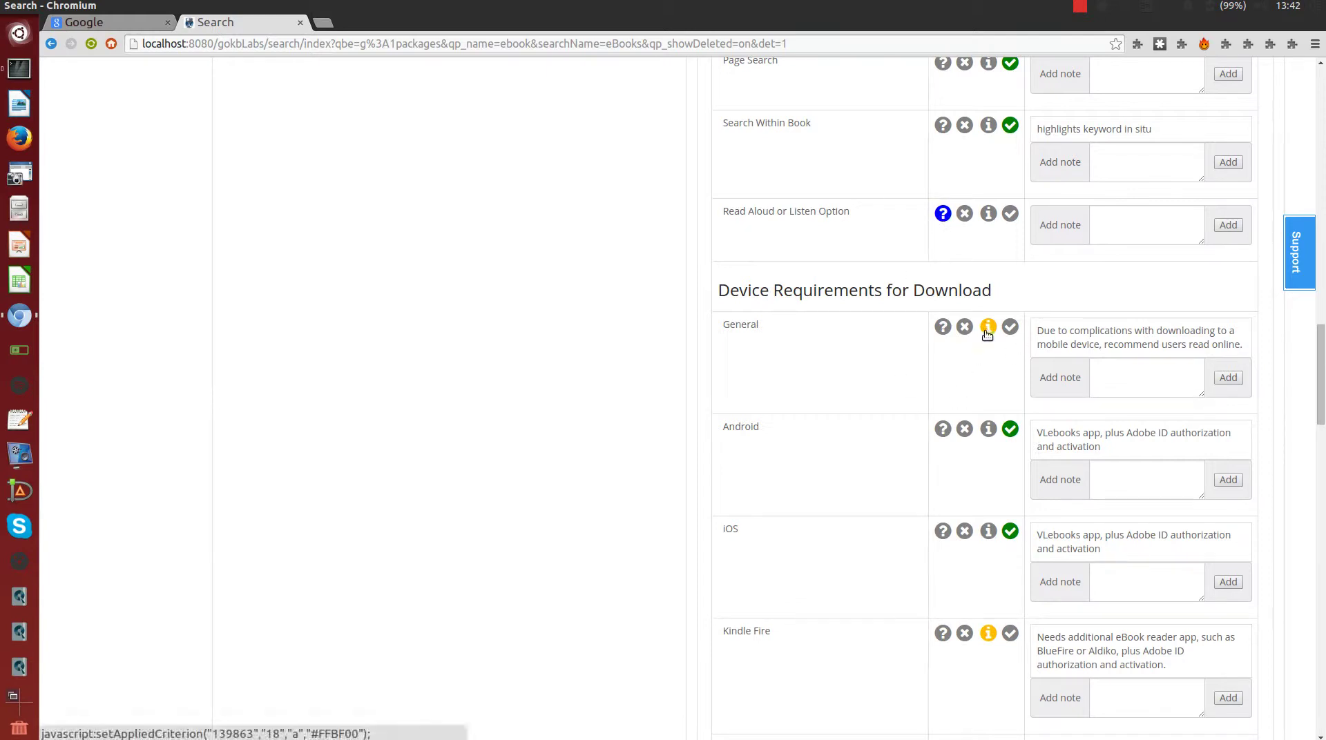
{"action": "left_click_drag", "start_coordinate": [1039, 333], "coordinate": [1100, 344]}
{"action": "left_click", "coordinate": [1100, 339]}
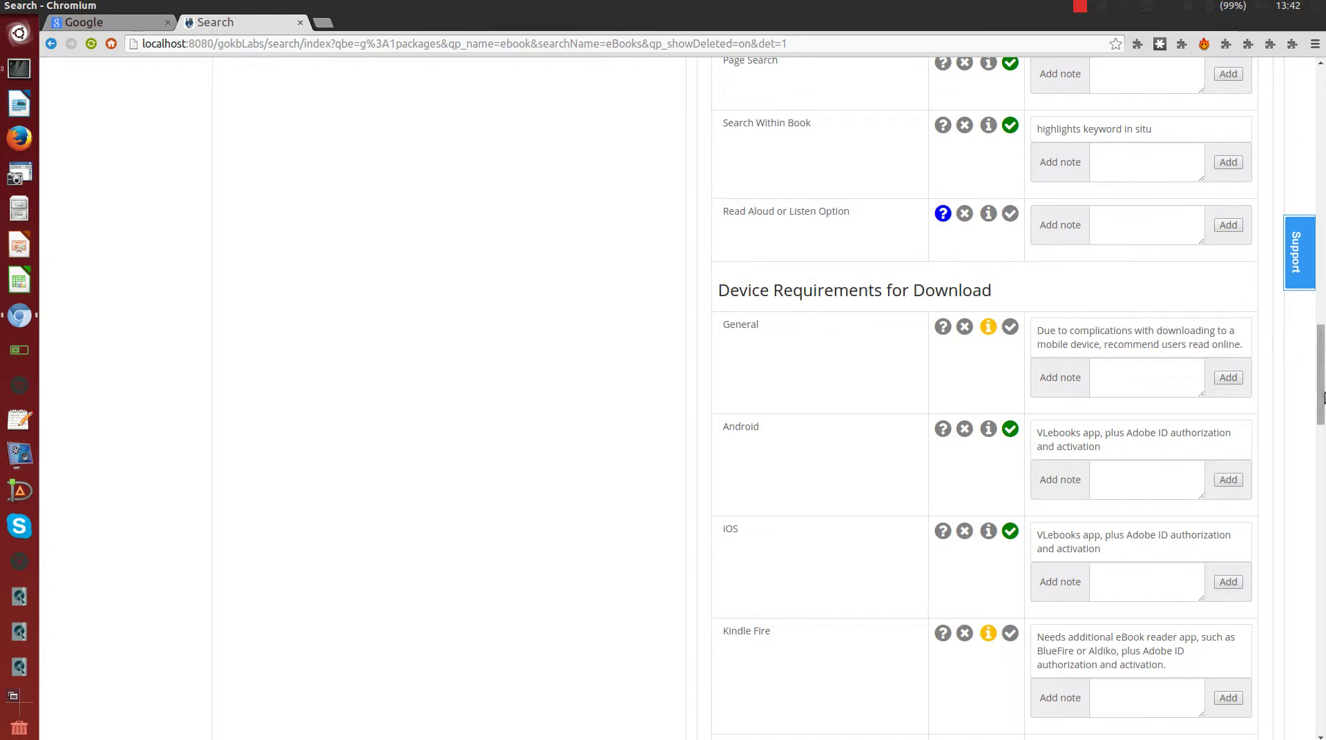
- Rate Other Accessibility features or Support with the red cross and add the note "Diagrams don't render properly."
{"action": "left_click_drag", "start_coordinate": [1322, 395], "coordinate": [1322, 631]}
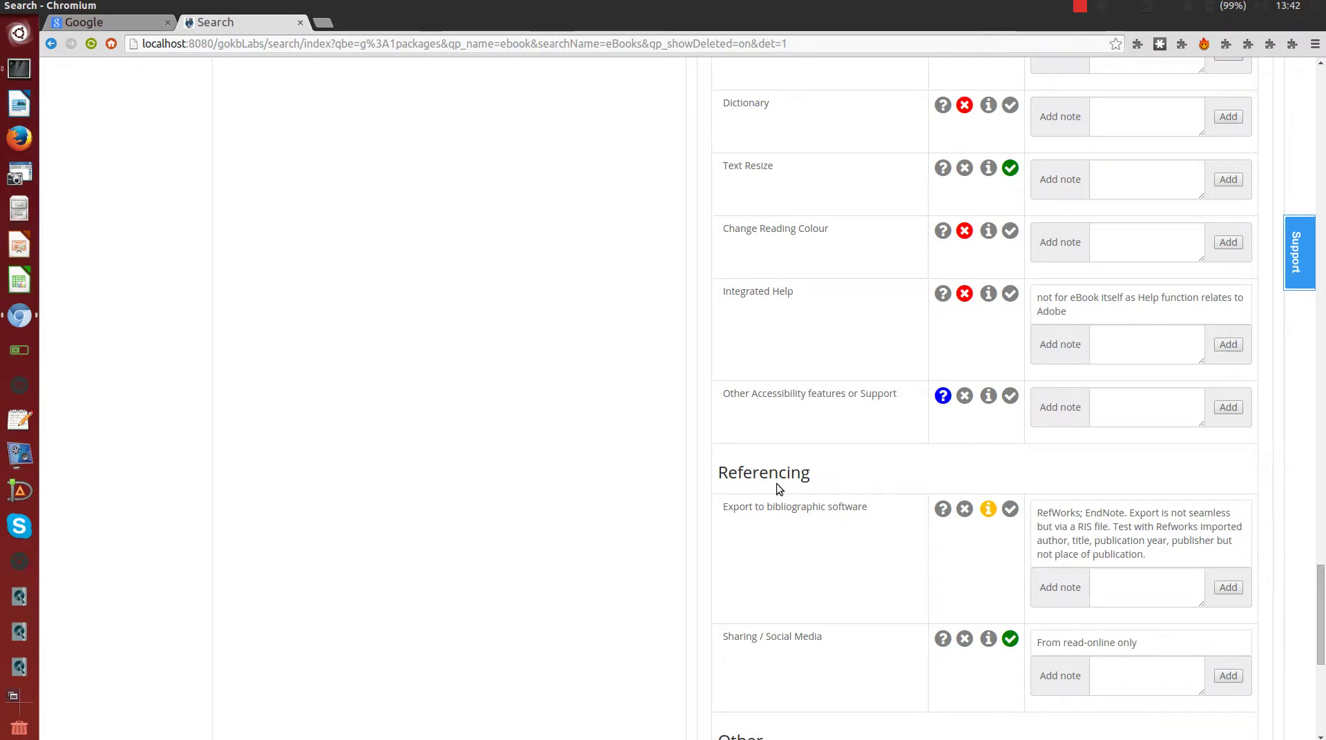
{"action": "left_click", "coordinate": [965, 397]}
{"action": "left_click", "coordinate": [1112, 413]}
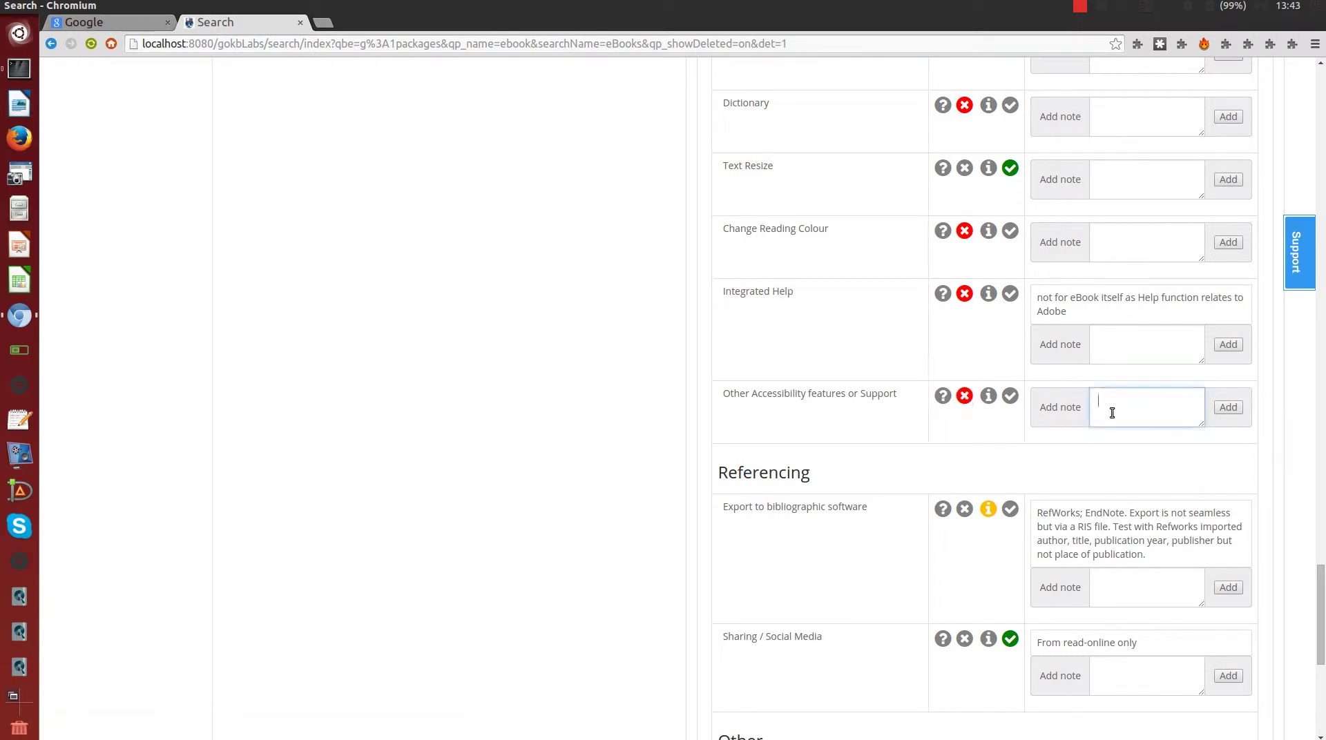
{"action": "type", "text": "Diagrams don't render properly."}
{"action": "left_click", "coordinate": [1227, 407]}
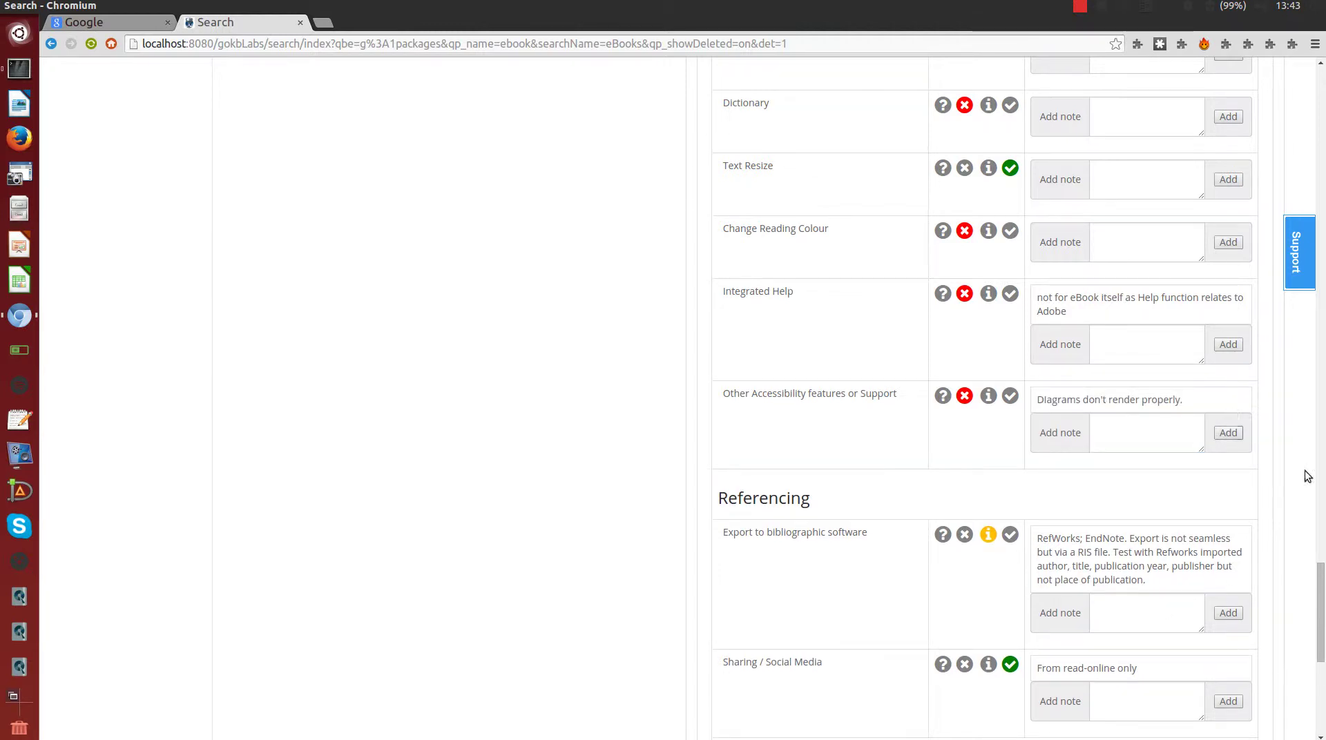
- Change the Downloadable PDF rating under Format to the red cross for the Askews & Holt package
{"action": "left_click_drag", "start_coordinate": [1321, 608], "coordinate": [1320, 123]}
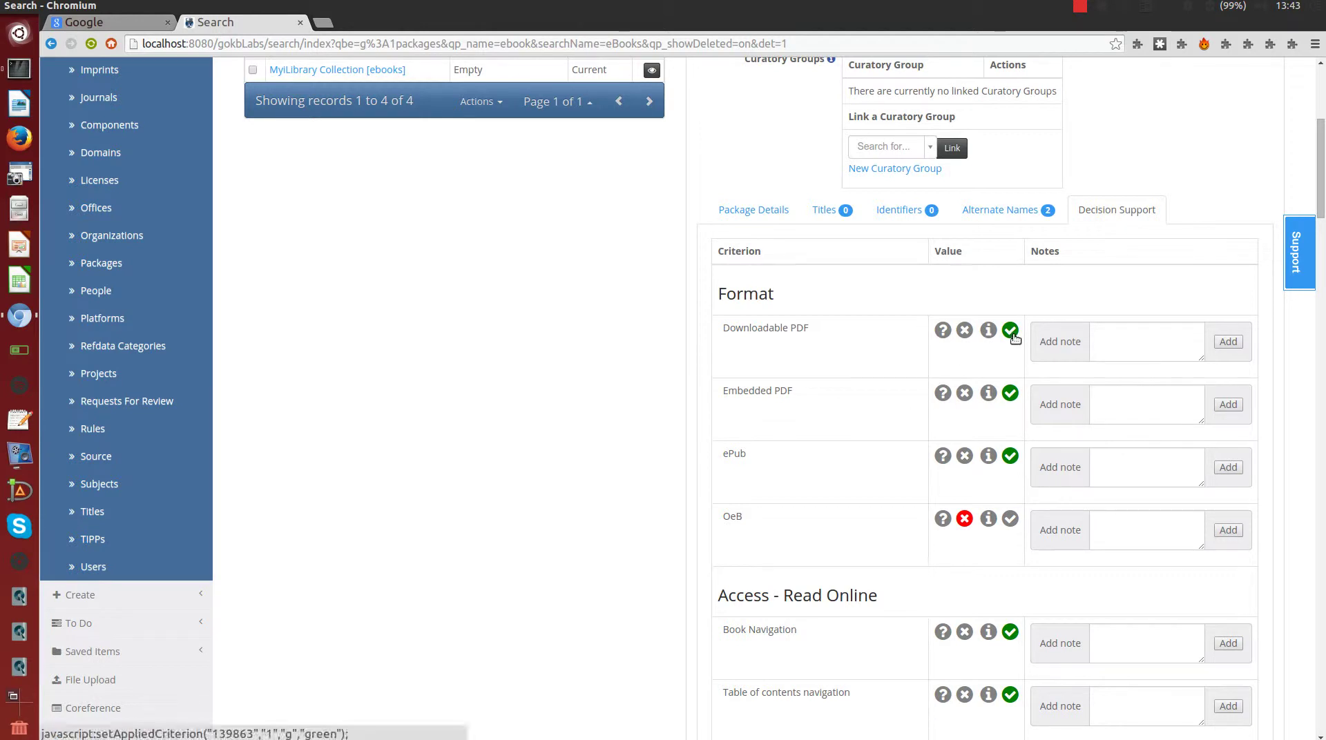
{"action": "left_click", "coordinate": [964, 333]}
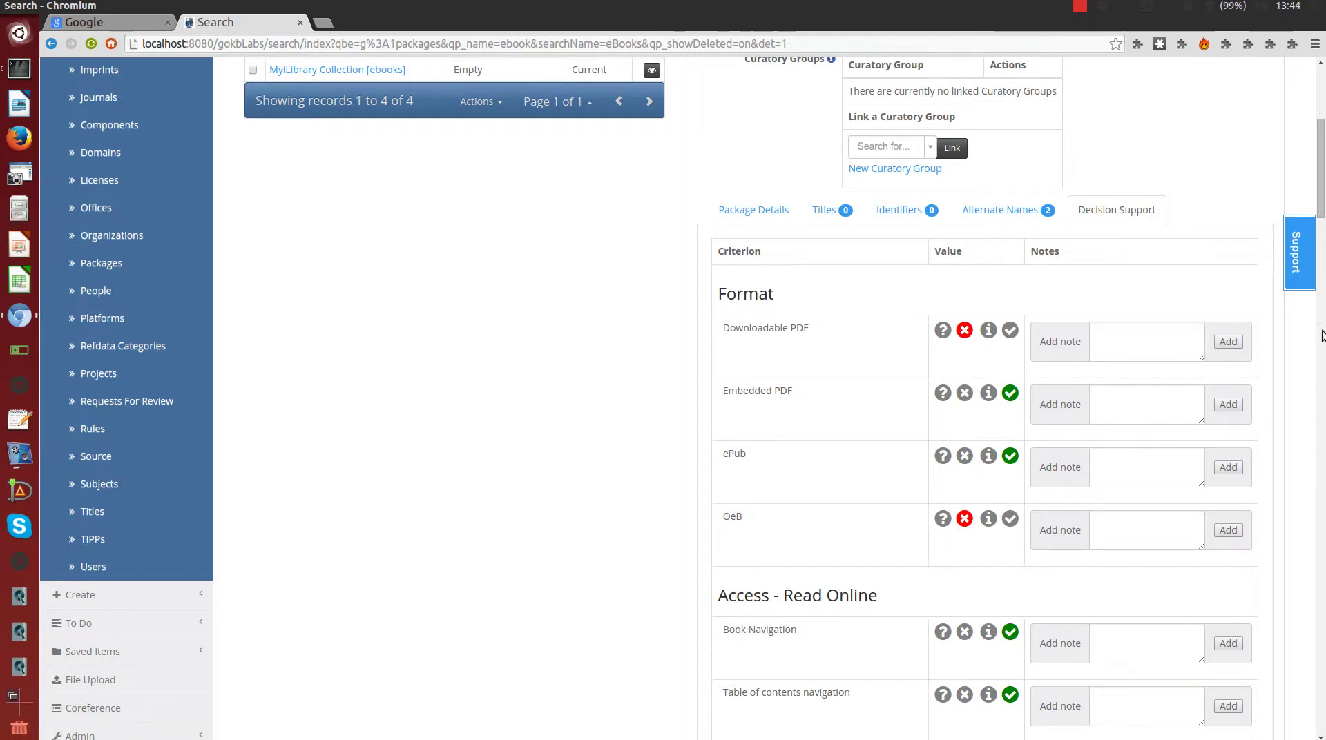
- Open the Dawsonera Collection [ebooks] package and view its Decision Support criteria
{"action": "scroll", "coordinate": [1303, 103], "scroll_direction": "up", "scroll_amount": 5}
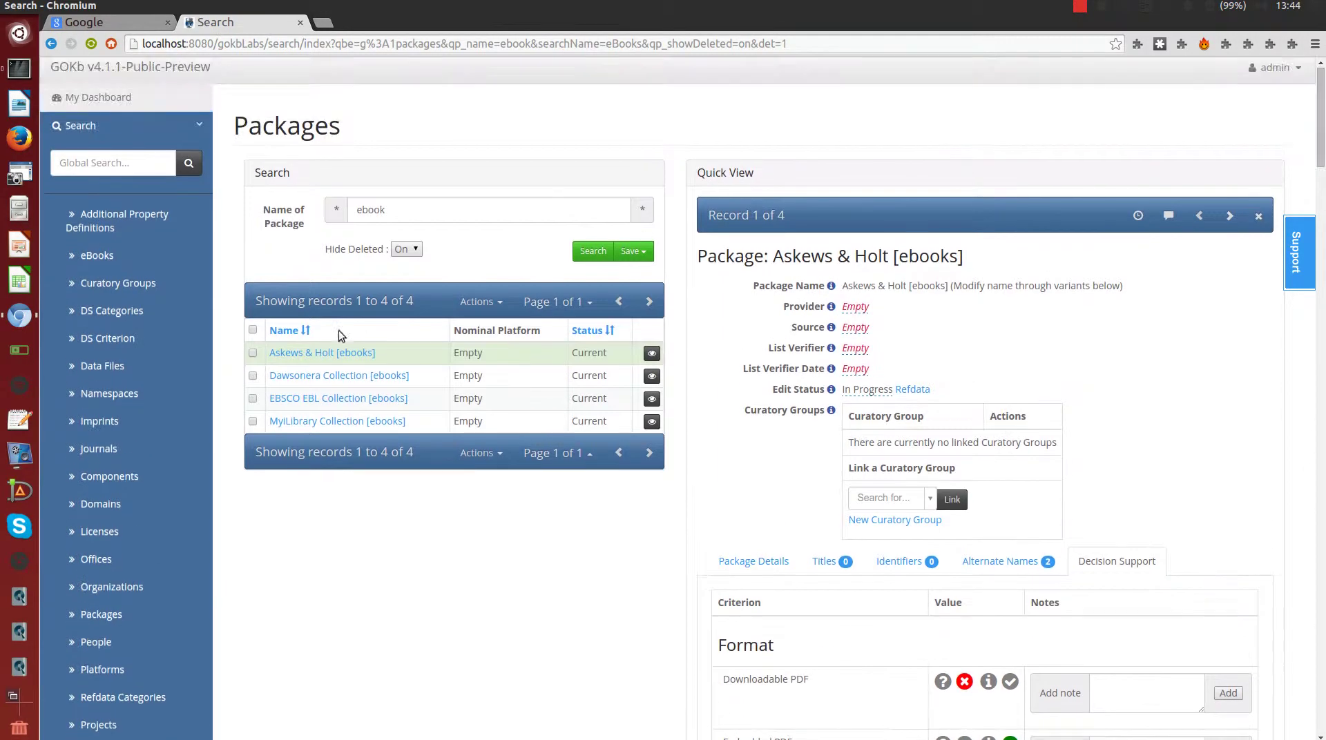
{"action": "left_click", "coordinate": [321, 374]}
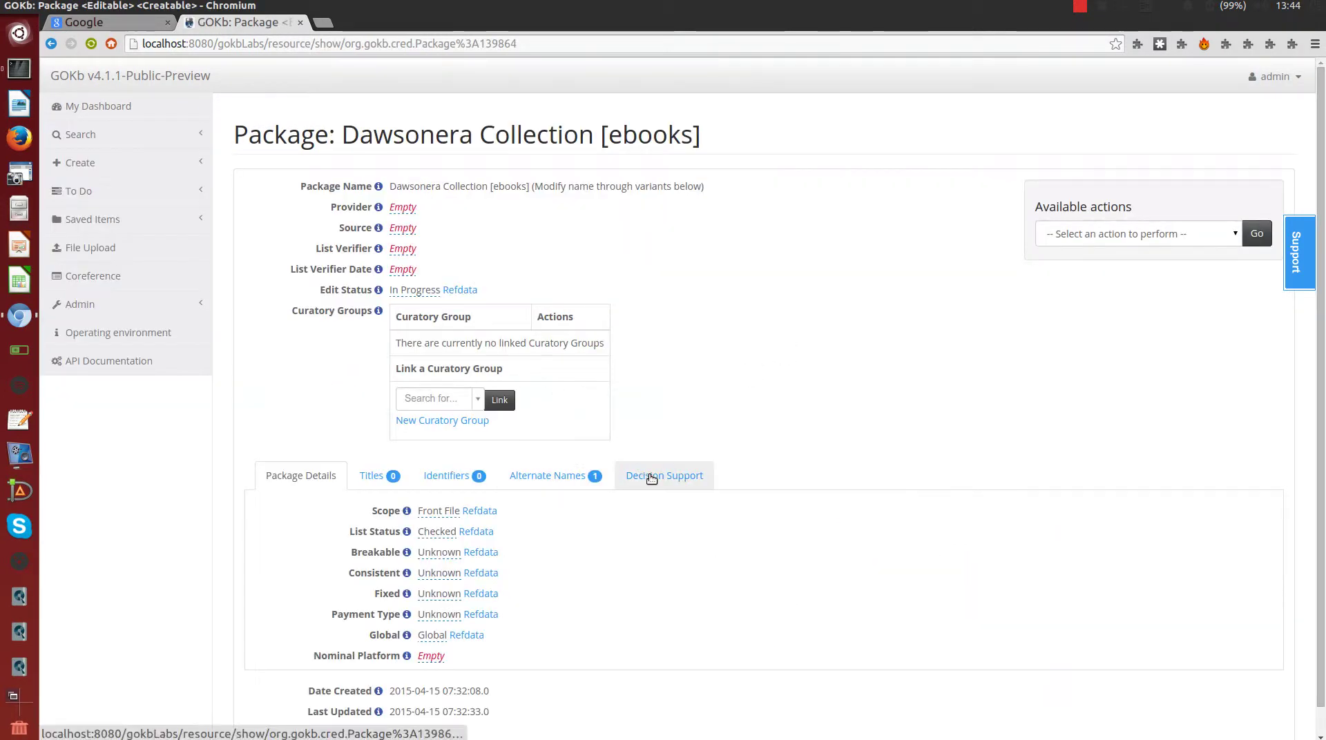
{"action": "left_click", "coordinate": [648, 474]}
{"action": "left_click_drag", "start_coordinate": [1322, 153], "coordinate": [1324, 32]}
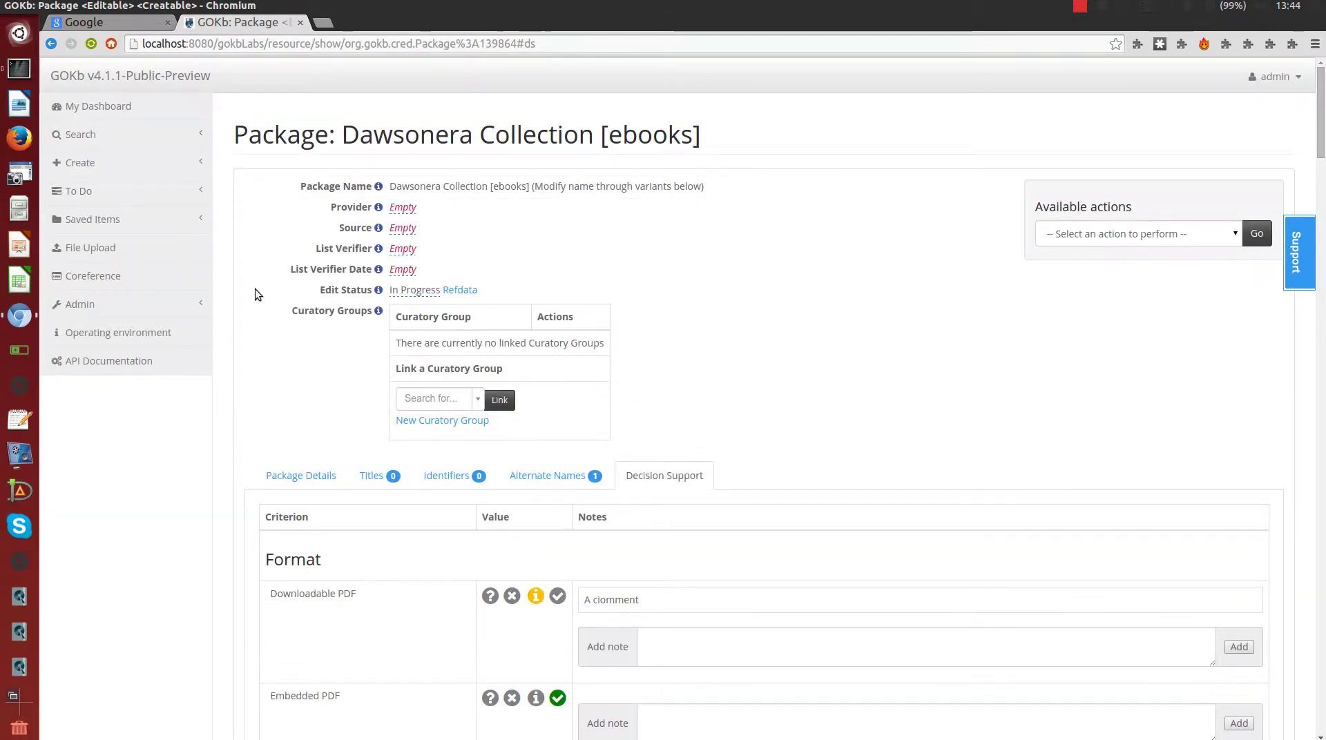
- Return to the DS Criterion list and open the quick view of the Format criterion Downloadable PDF
{"action": "left_click", "coordinate": [93, 133]}
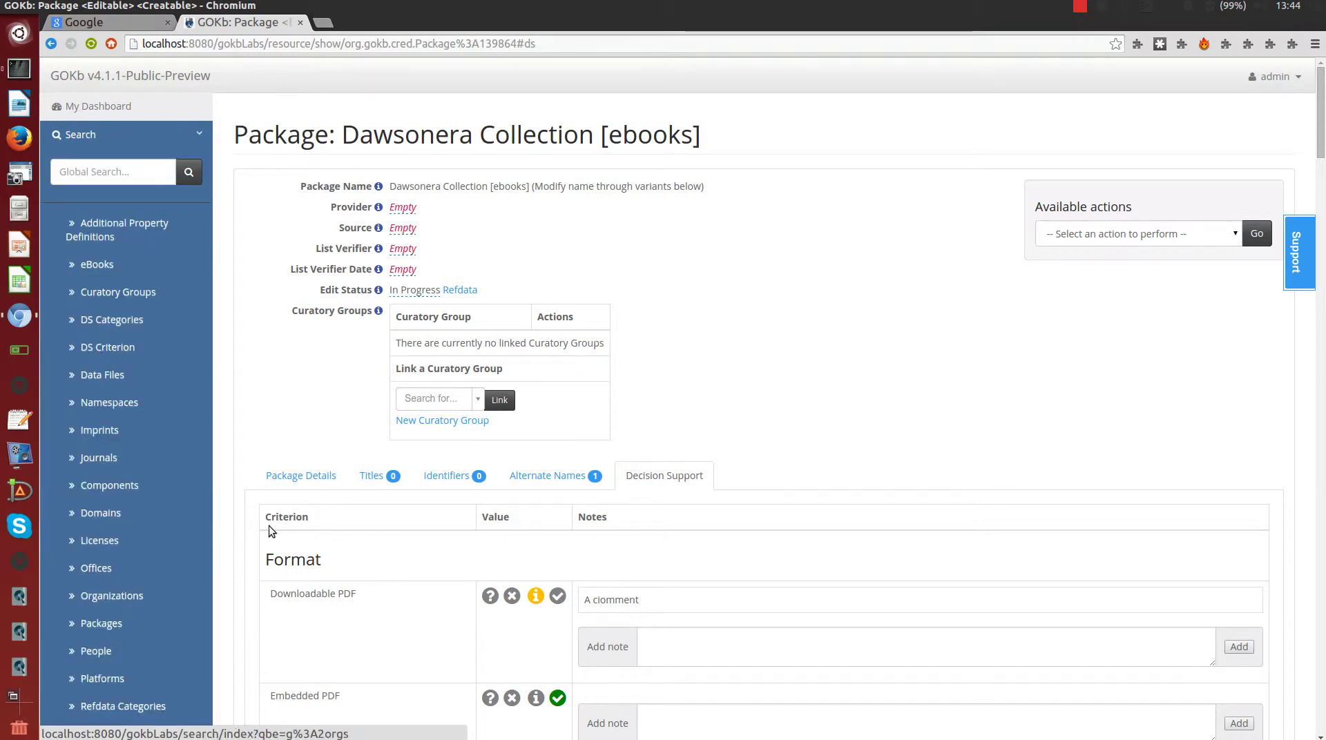
{"action": "left_click", "coordinate": [116, 349]}
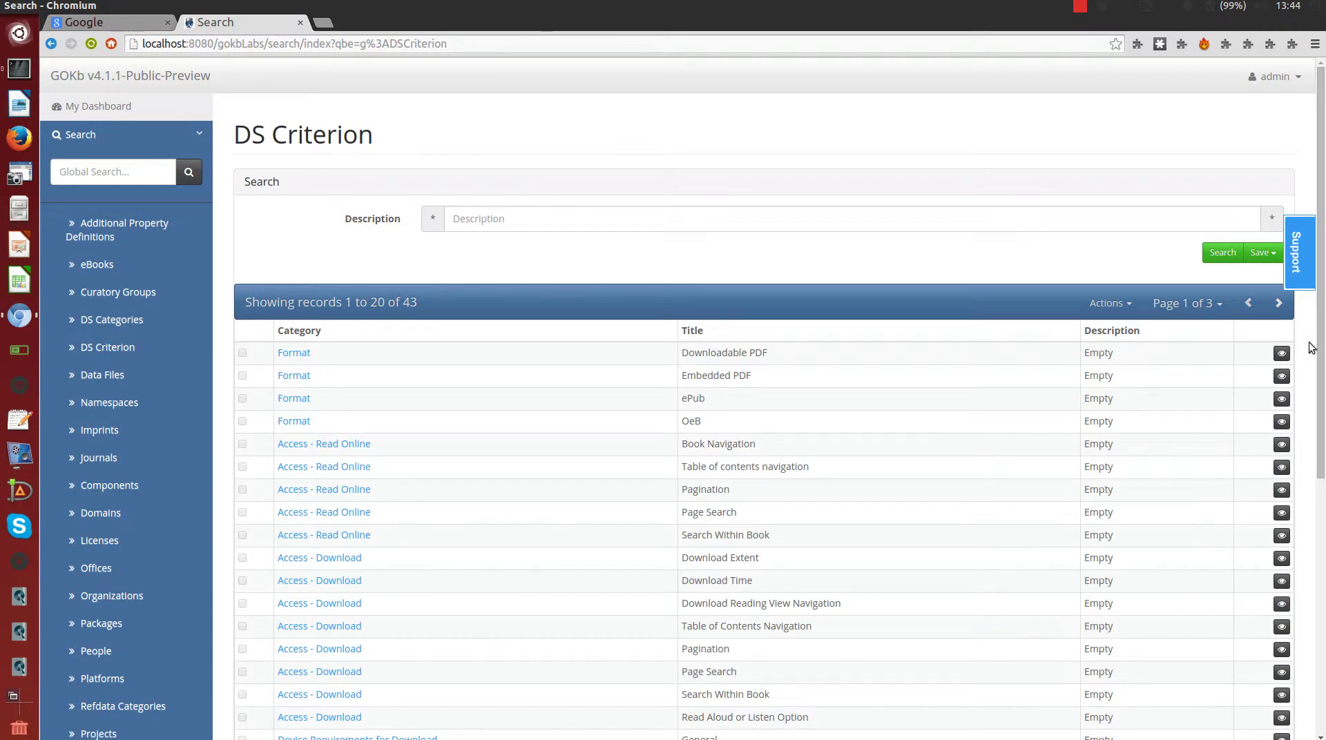
{"action": "left_click", "coordinate": [1282, 354]}
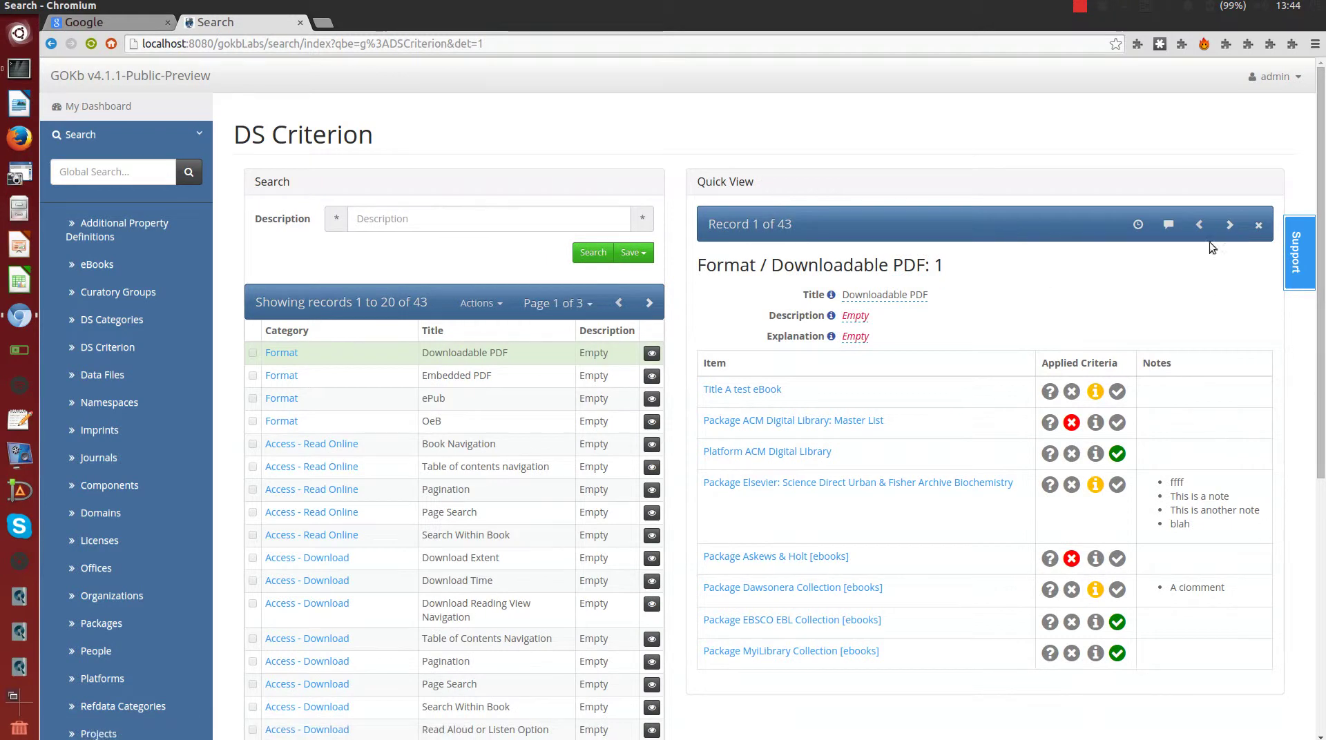
{"action": "left_click_drag", "start_coordinate": [1316, 174], "coordinate": [1322, 228]}
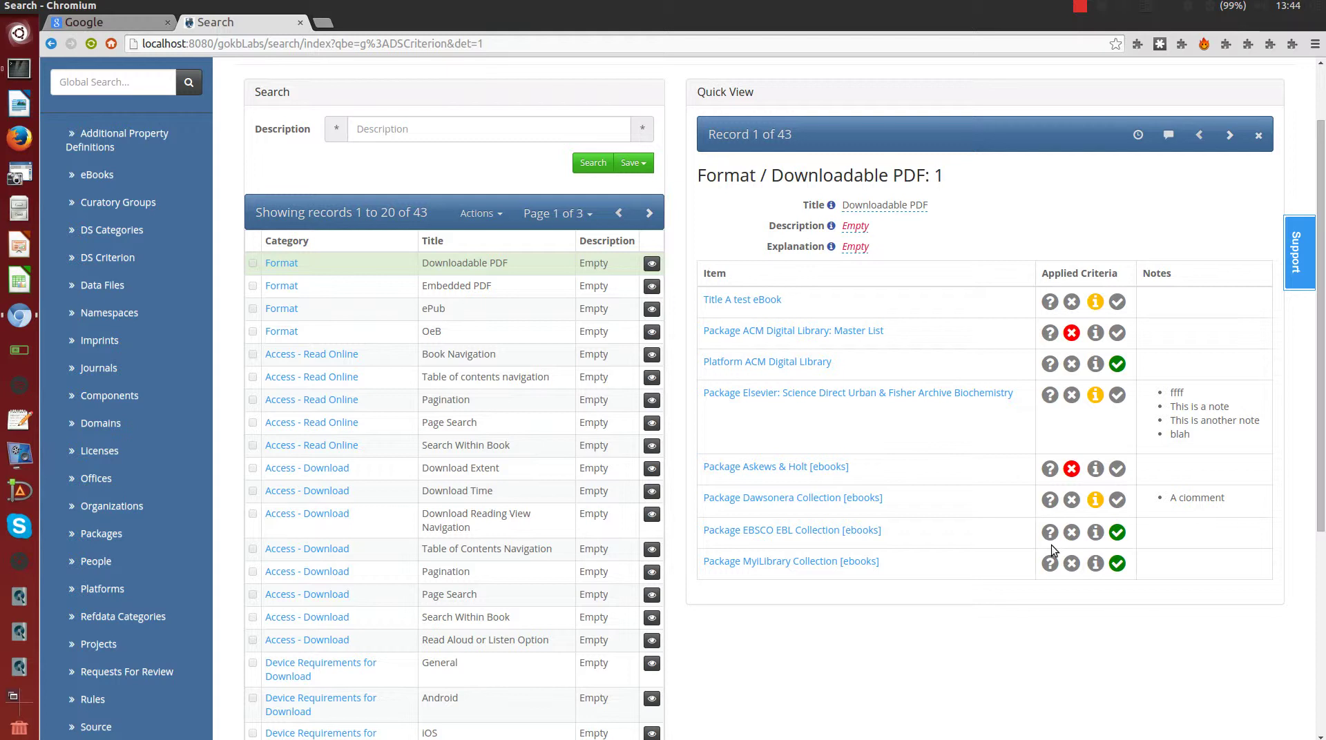
- Examine the Downloadable PDF entries for the title A test eBook and the ACM Digital Library platform
{"action": "left_click_drag", "start_coordinate": [701, 300], "coordinate": [792, 302]}
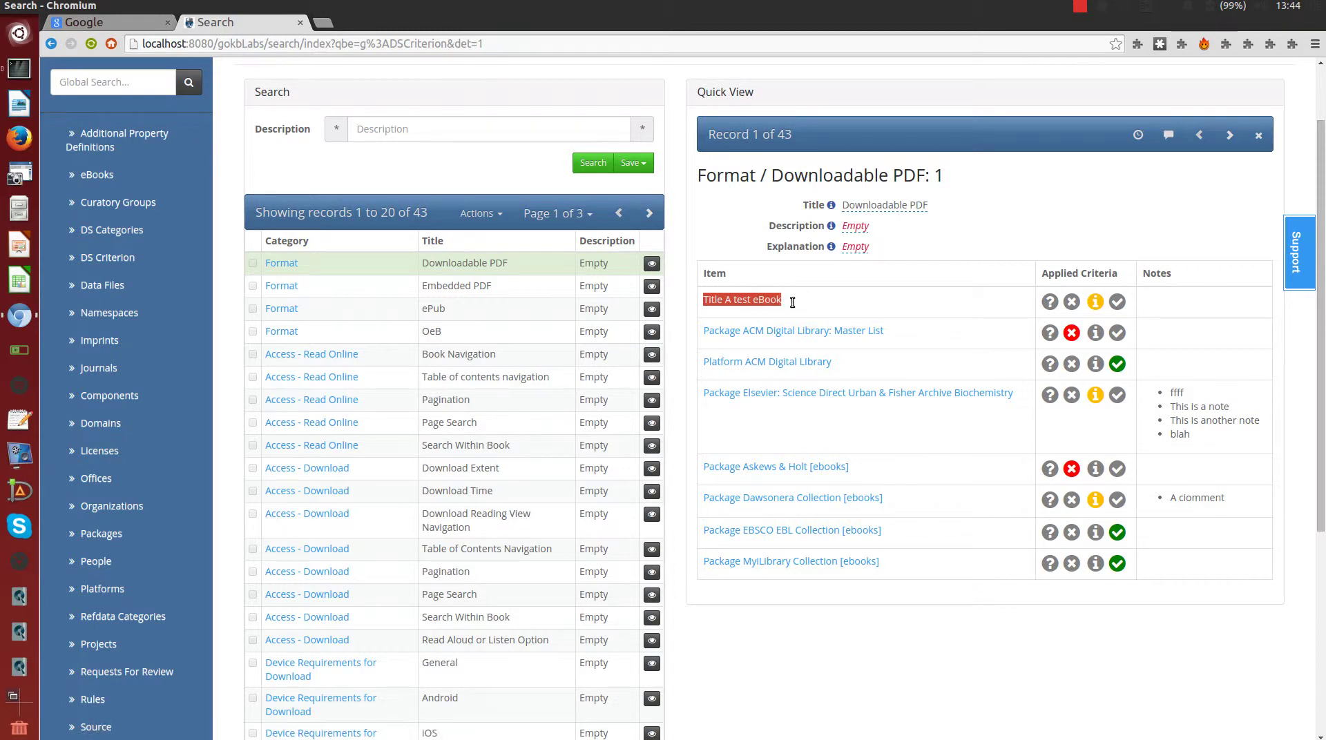
{"action": "left_click", "coordinate": [794, 300]}
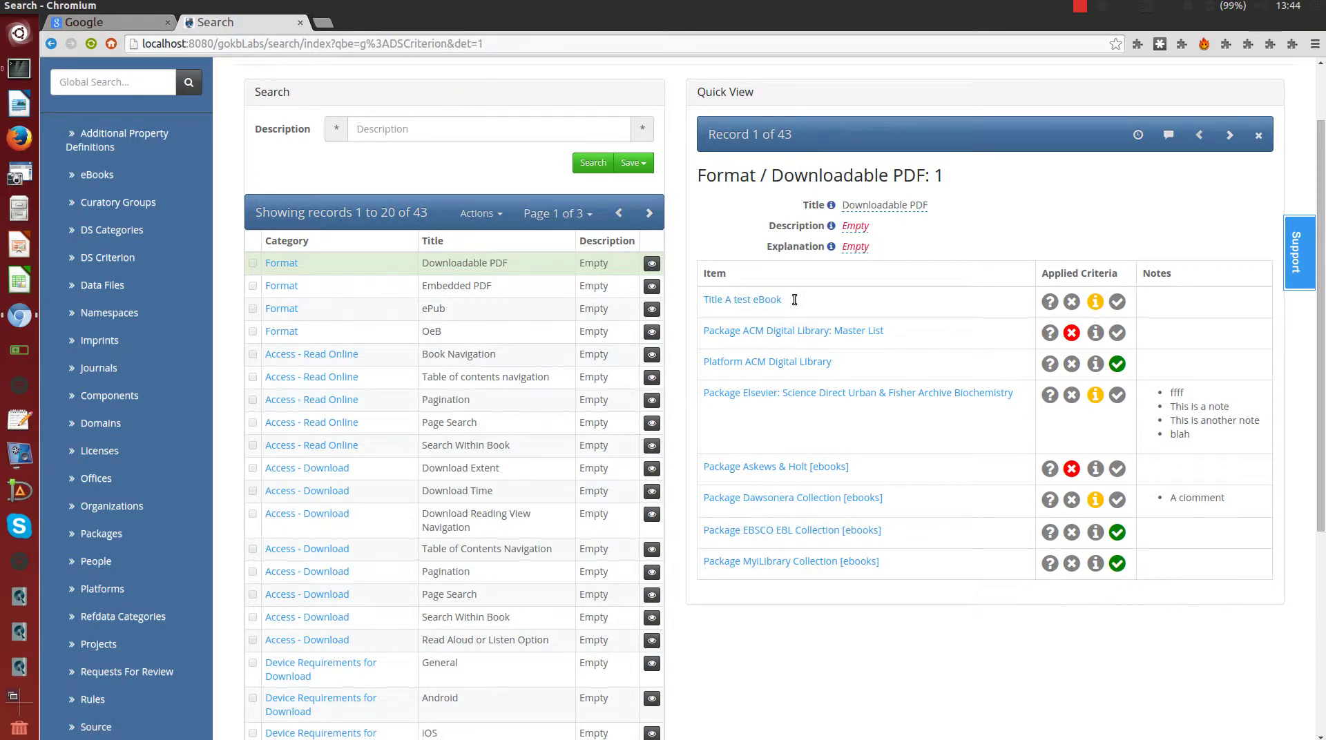
{"action": "left_click_drag", "start_coordinate": [860, 366], "coordinate": [701, 365]}
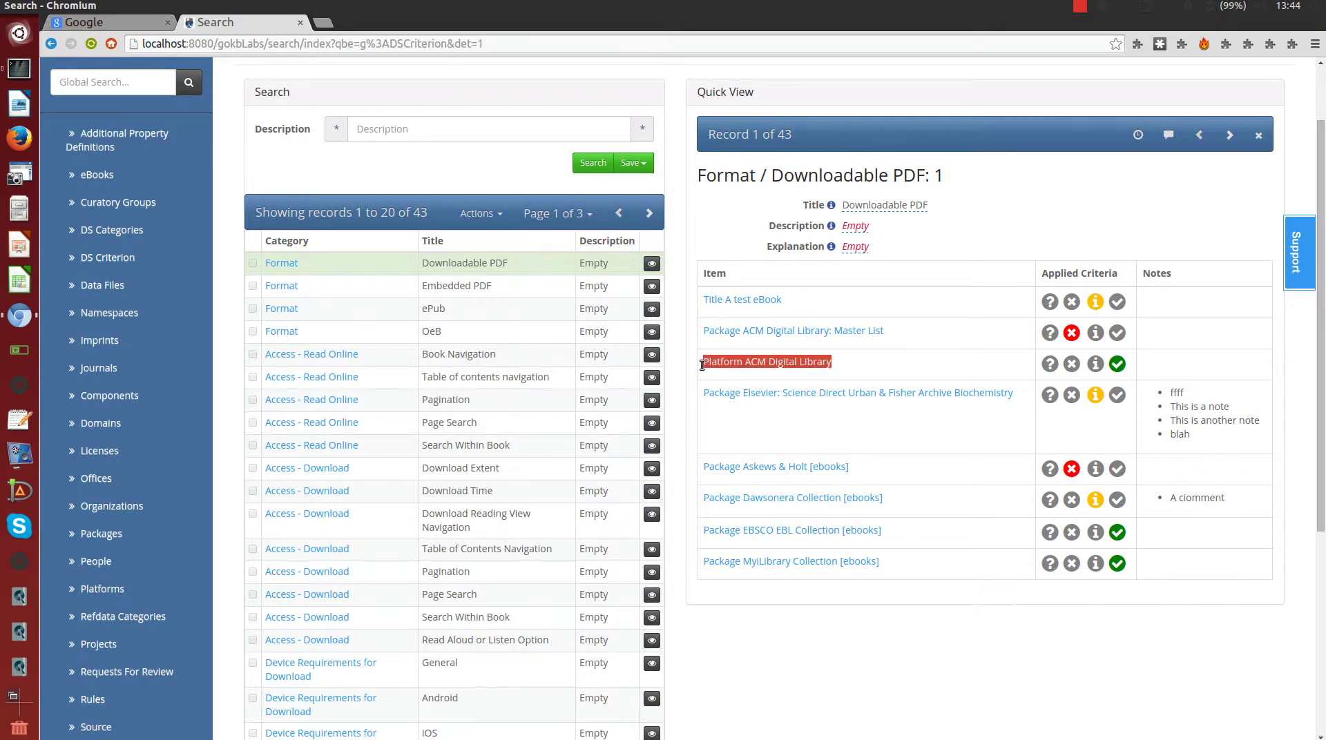
{"action": "left_click", "coordinate": [846, 362]}
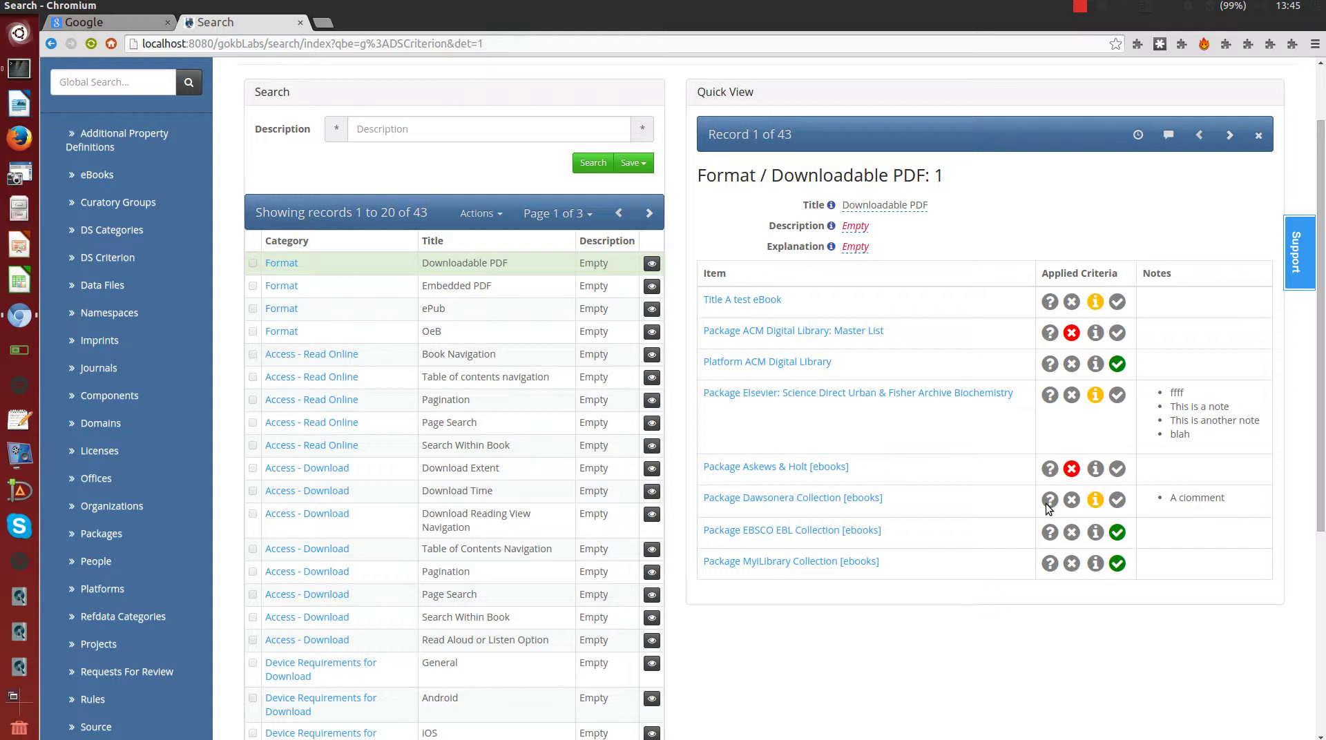
- Open the ACM Digital Library platform record and view its Decision Support criteria
{"action": "left_click", "coordinate": [745, 363]}
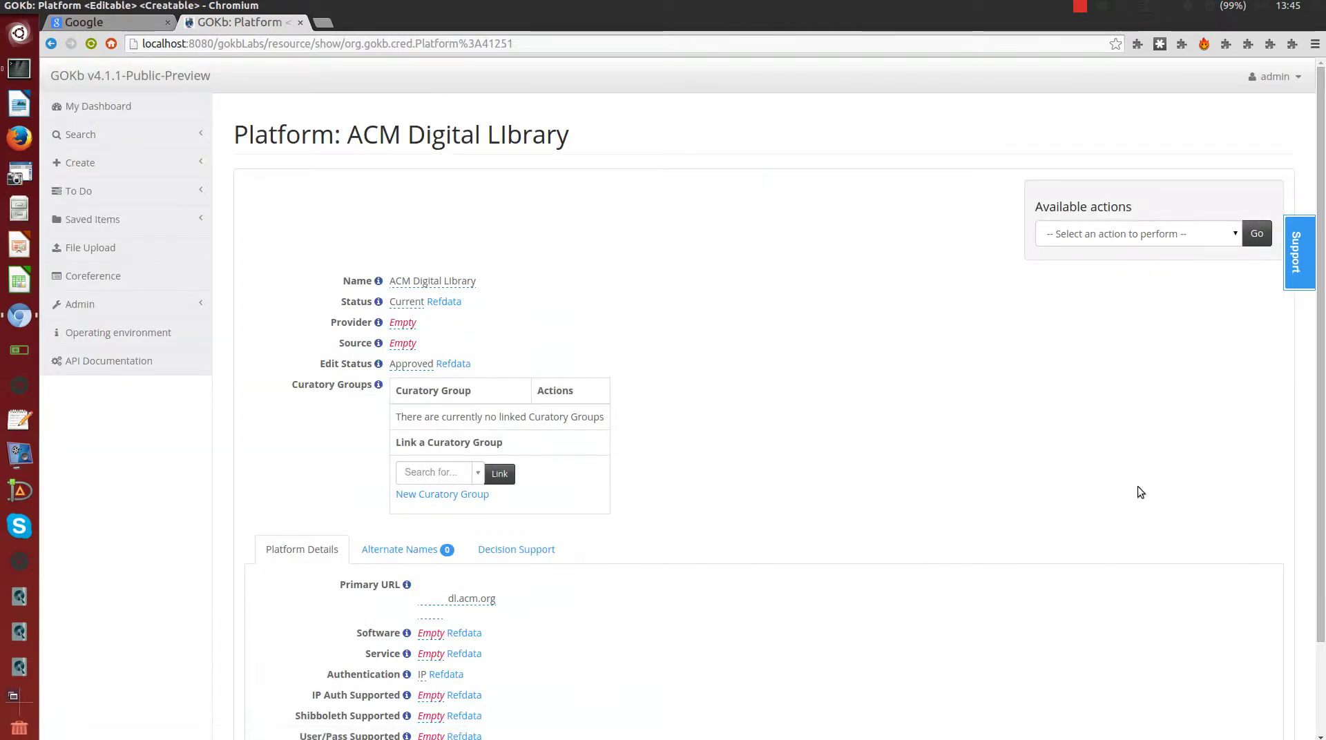
{"action": "left_click", "coordinate": [532, 550]}
{"action": "left_click_drag", "start_coordinate": [1322, 154], "coordinate": [1323, 82]}
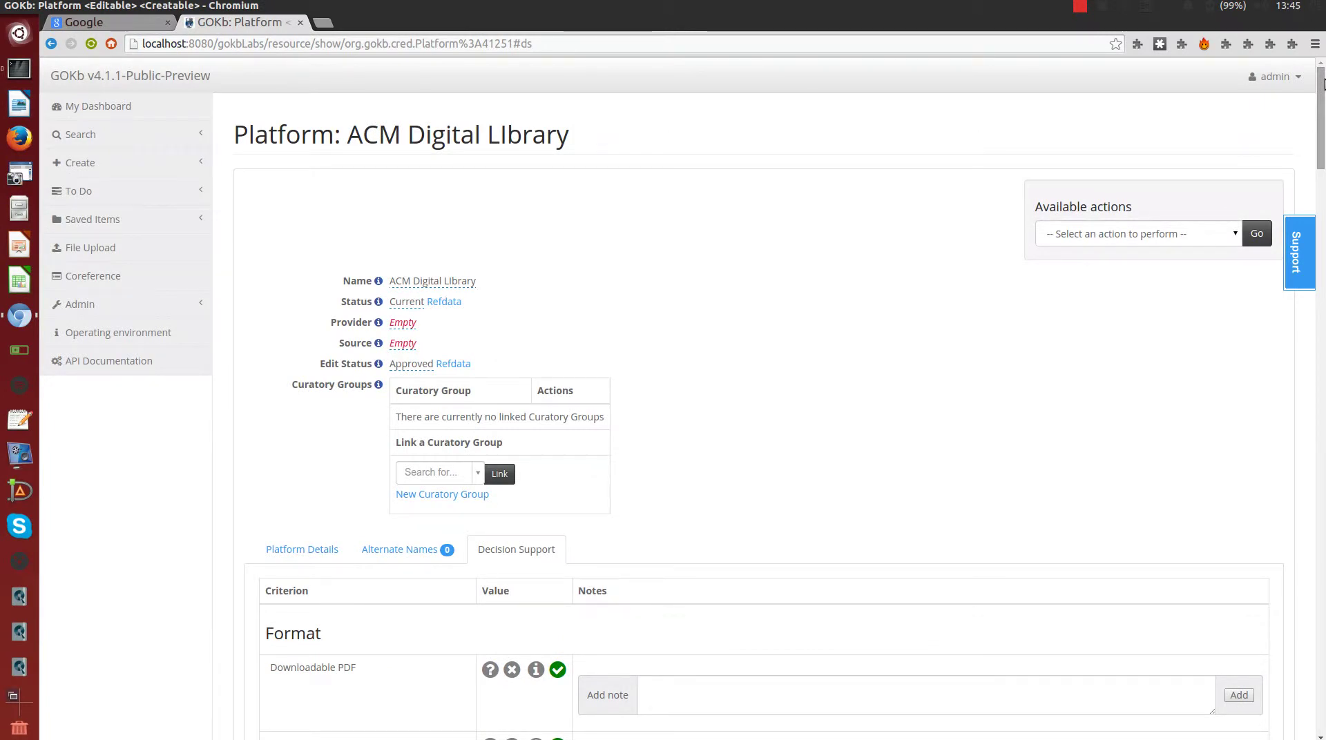
{"action": "mouse_move", "coordinate": [1322, 83]}
{"action": "left_mouse_down"}
{"action": "mouse_move", "coordinate": [1302, 421]}
{"action": "mouse_move", "coordinate": [1320, 85]}
{"action": "left_mouse_up"}
{"action": "mouse_move", "coordinate": [1320, 156]}
{"action": "left_mouse_down"}
{"action": "mouse_move", "coordinate": [1323, 304]}
{"action": "mouse_move", "coordinate": [1323, 138]}
{"action": "left_mouse_up"}
{"action": "left_click", "coordinate": [1080, 7]}
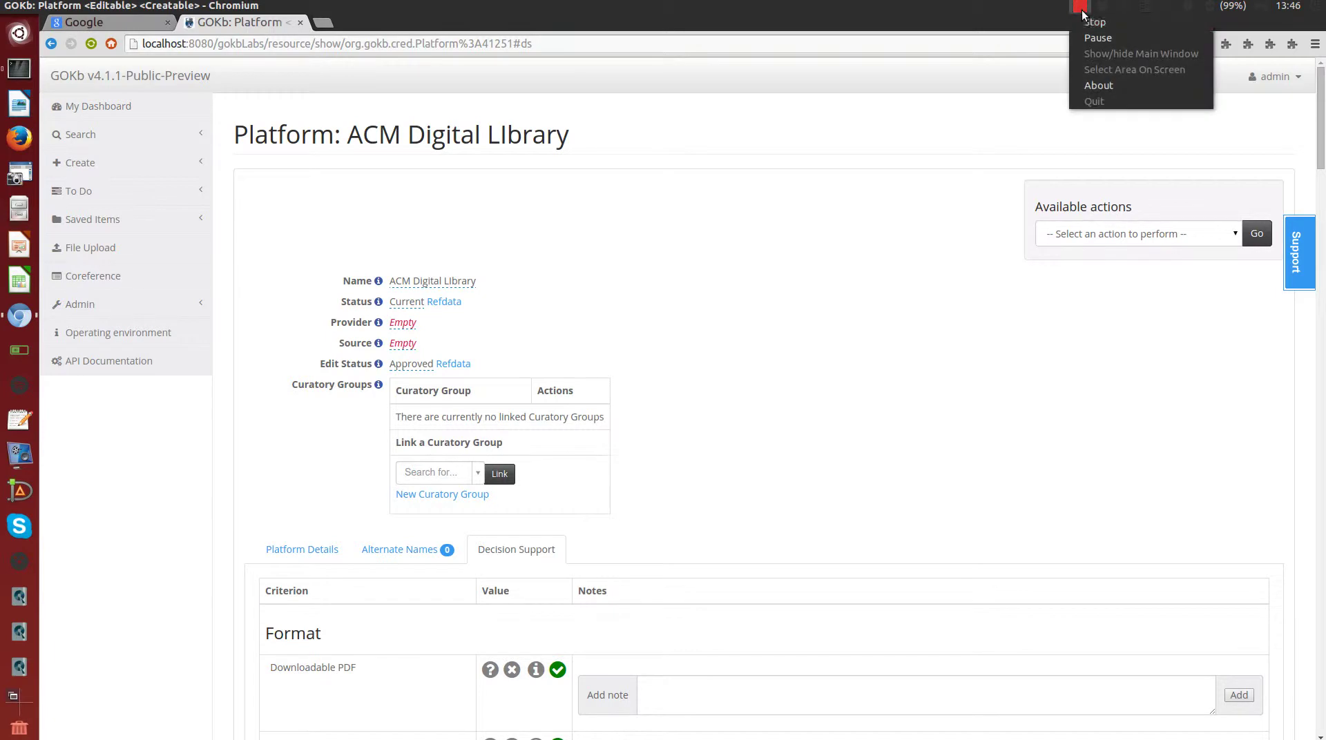